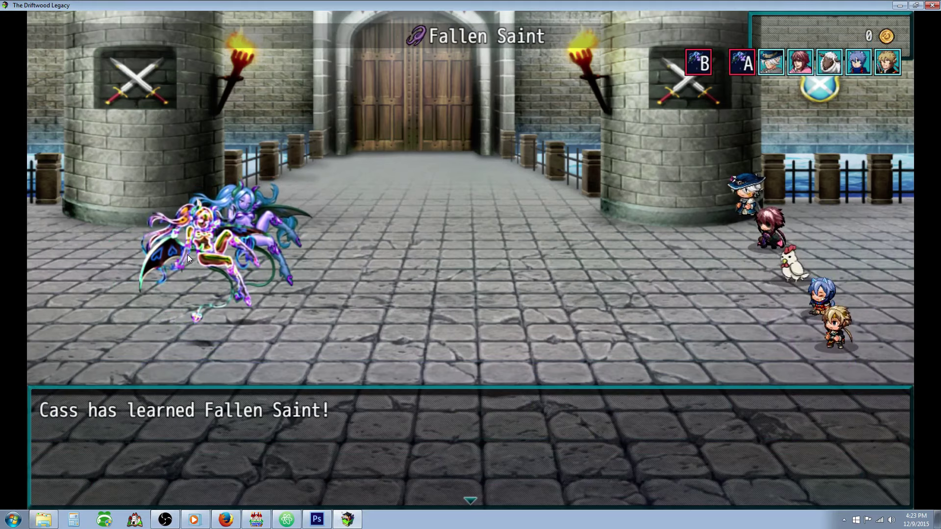
Step: Dismiss the Fallen Saint skill message and have Anubis use Attack on an enemy
key(Return)
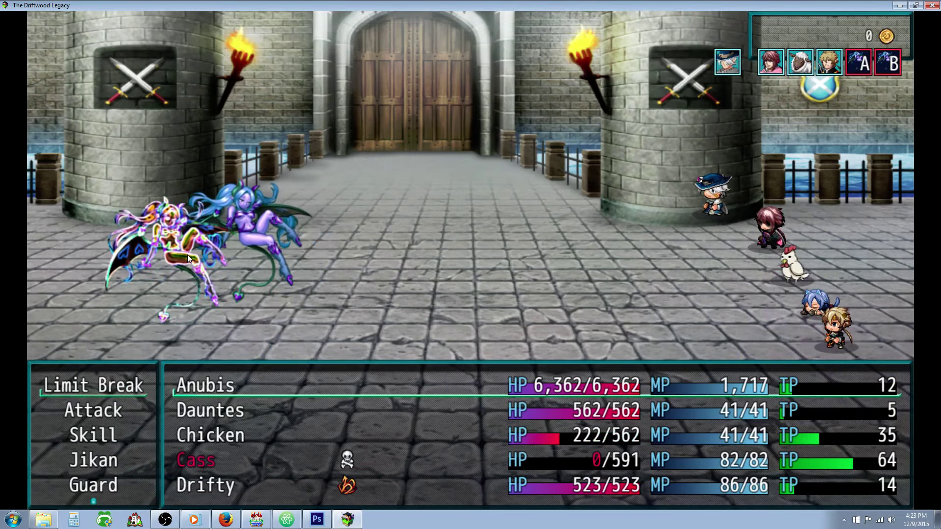
key(Down)
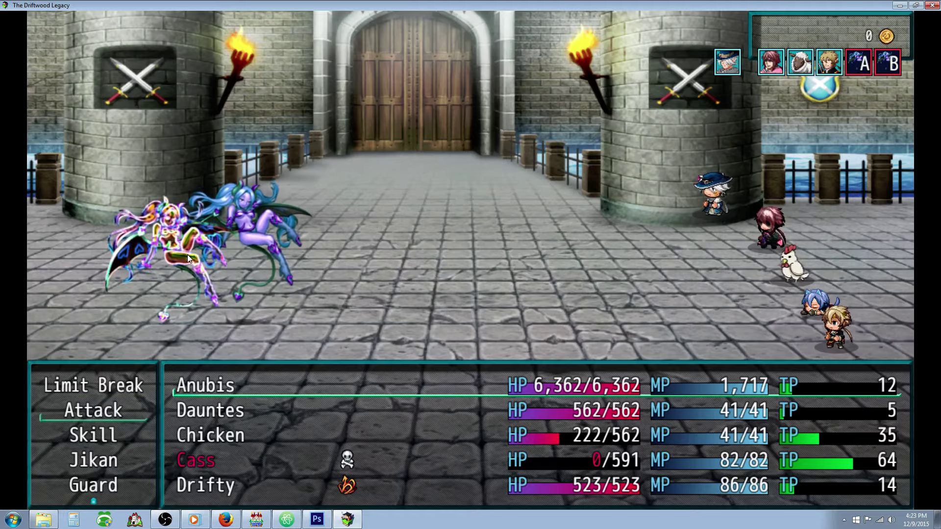
key(Return)
key(Return)
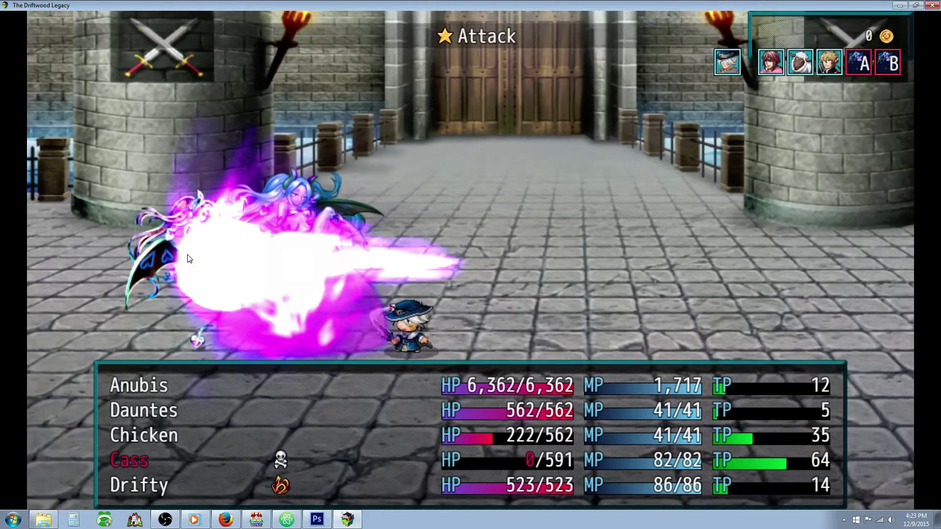
Step: Have Dauntes and Chicken attack the enemies on their turns
key(Return)
key(Return)
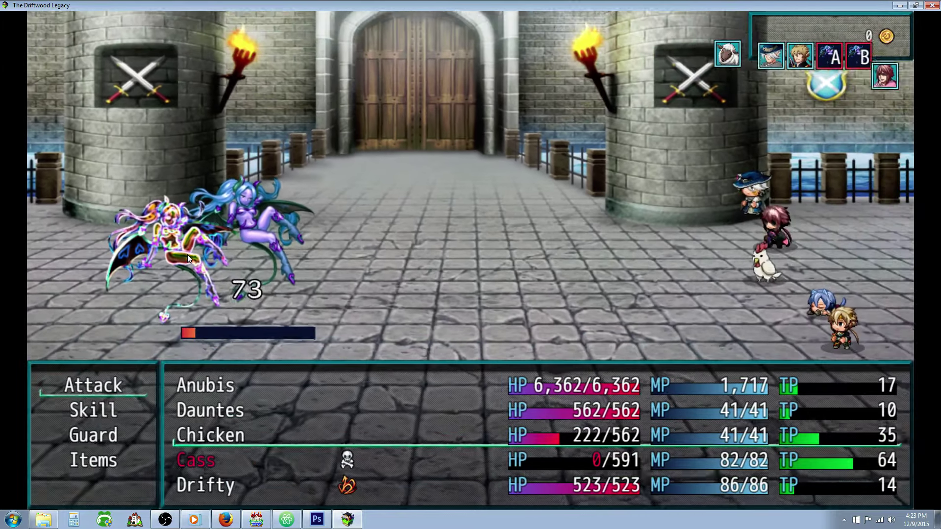
key(Return)
key(Return)
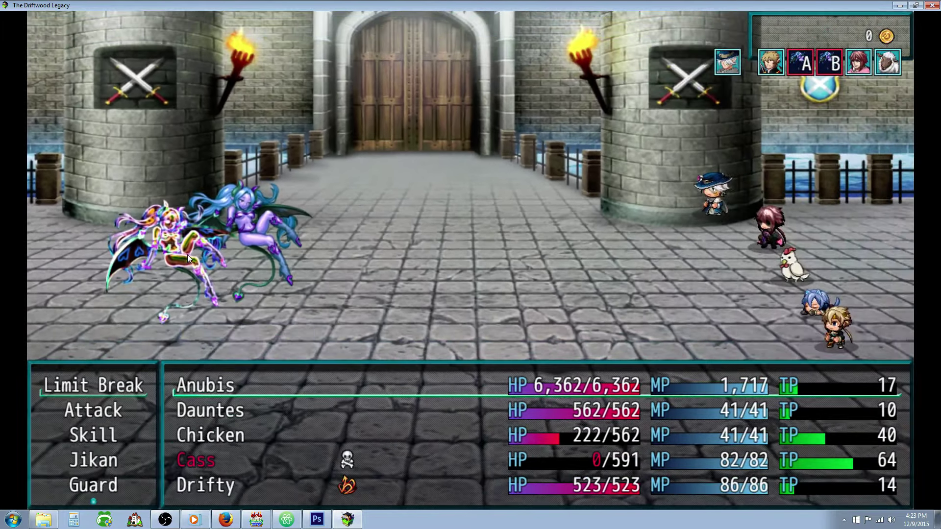
Step: Have Anubis attack Fallen Pixie(Paragon) and carry out Drifty's turn
key(Return)
key(Right)
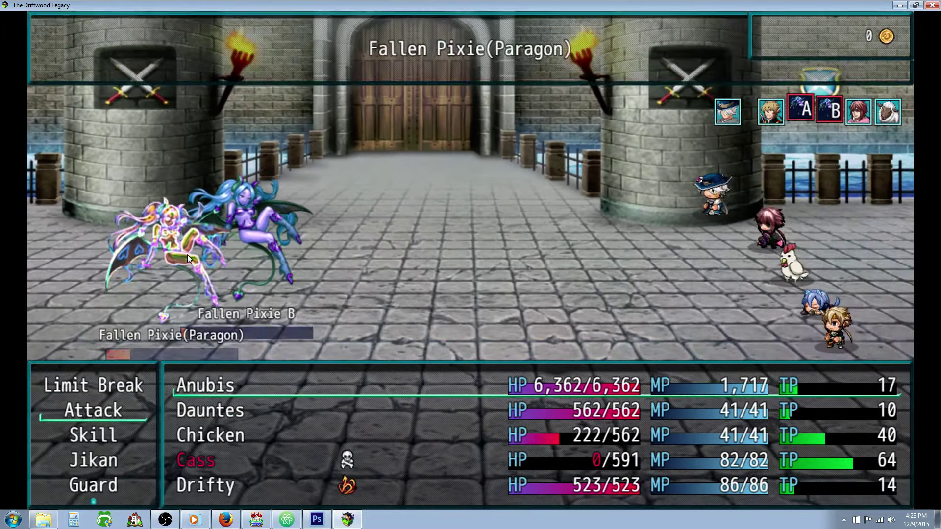
key(Return)
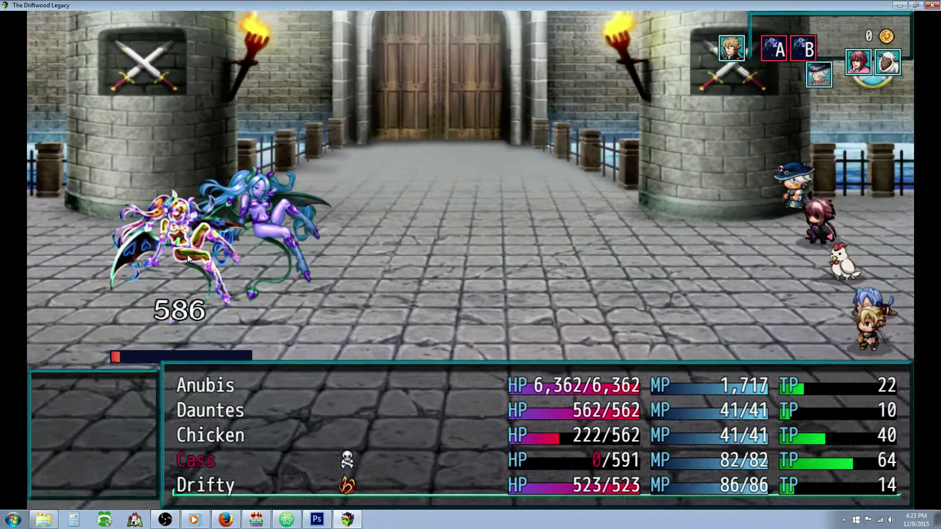
key(Return)
key(Return)
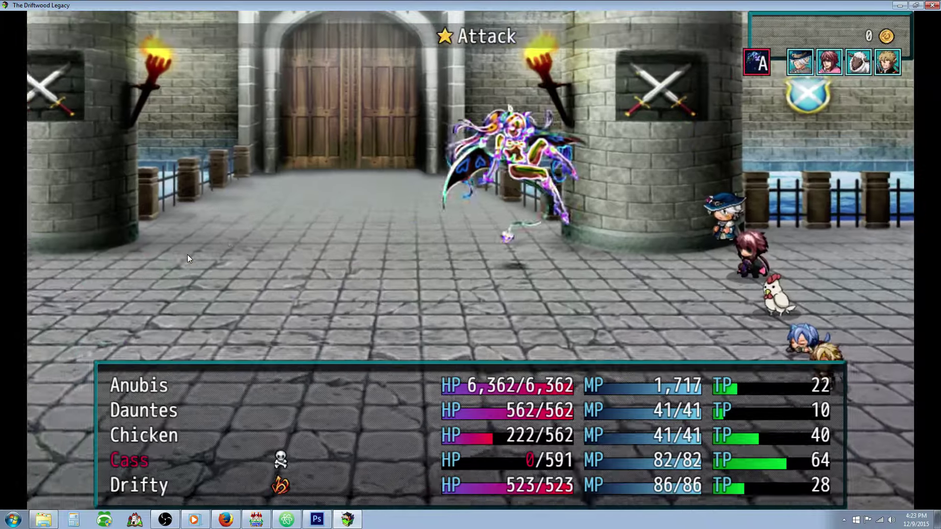
Step: Finish the battle by having Anubis attack the remaining Fallen Pixie(Paragon)
key(Return)
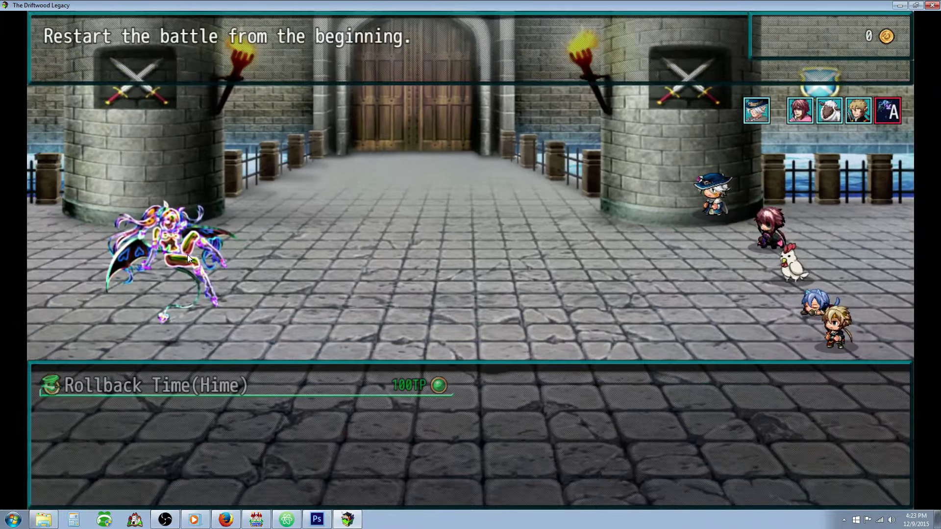
key(Escape)
key(Down)
key(Return)
key(Return)
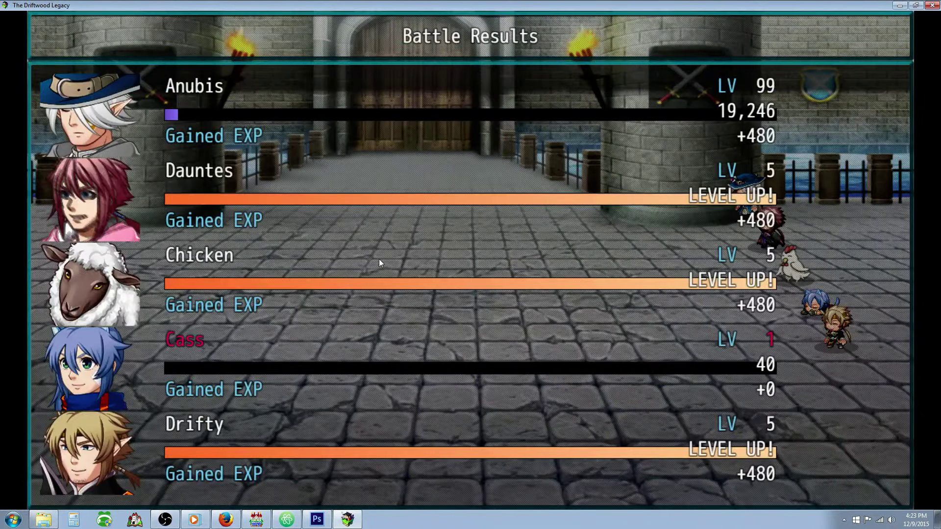
Step: Dismiss the battle results and close the playtest
key(Return)
key(Return)
key(Return)
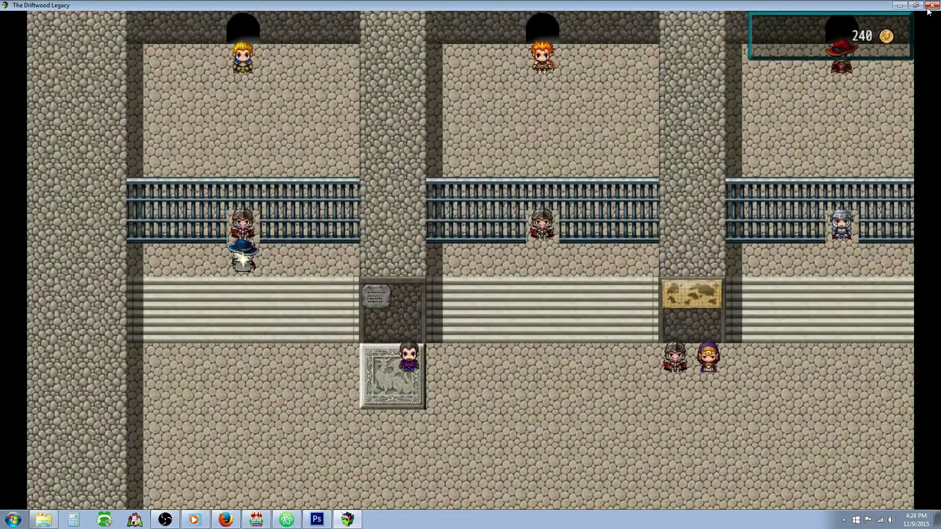
click(931, 5)
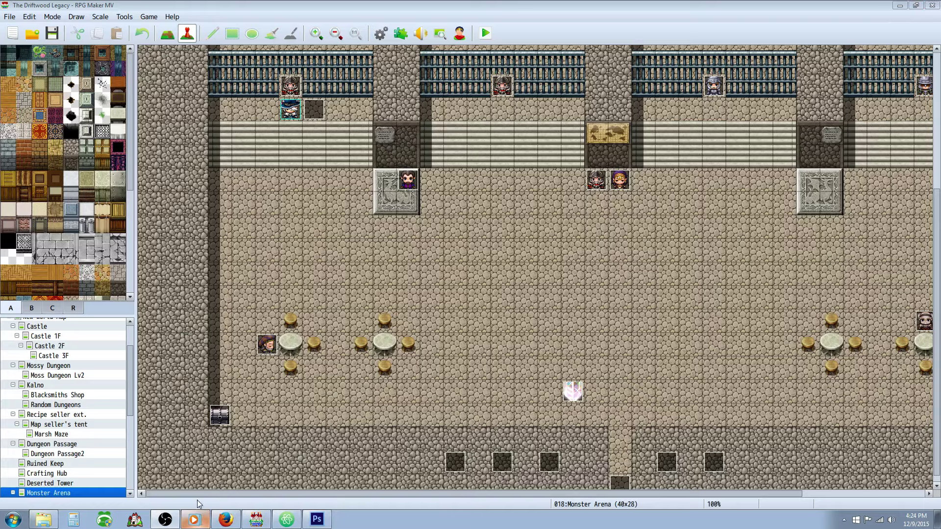
Step: Switch to Photoshop and open Snake.png from the sv_enemies folder
click(317, 520)
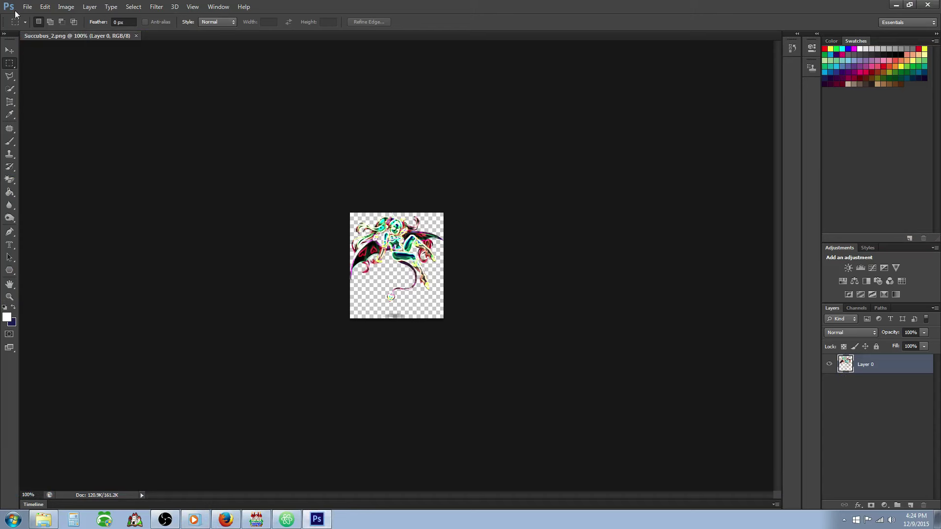
click(28, 8)
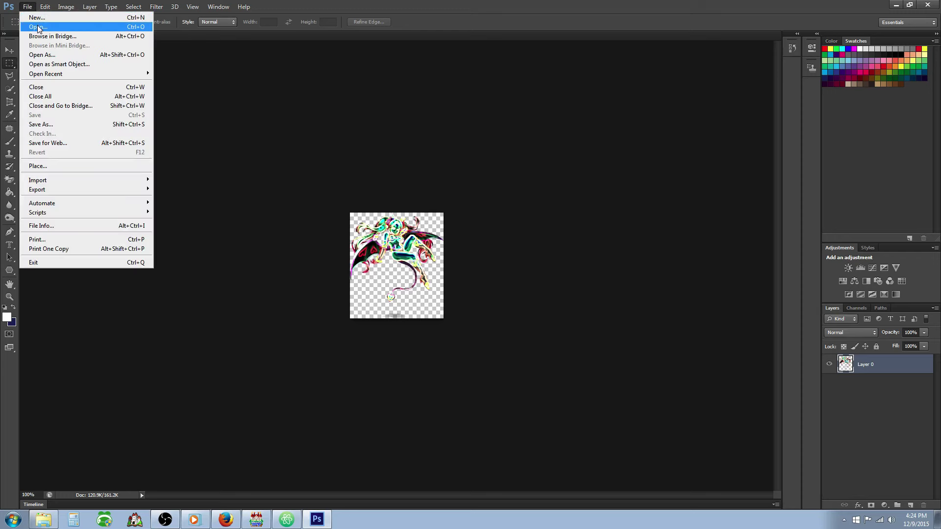
click(38, 28)
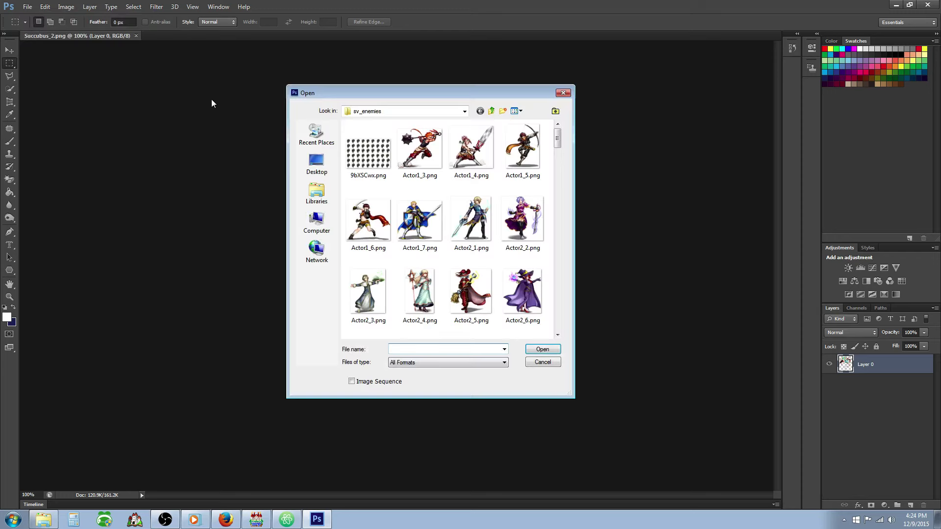
click(465, 113)
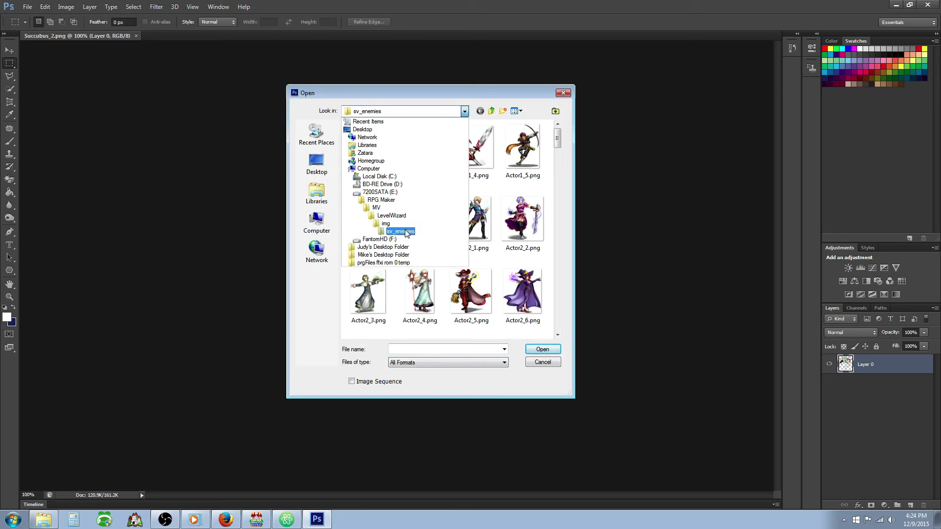
click(400, 232)
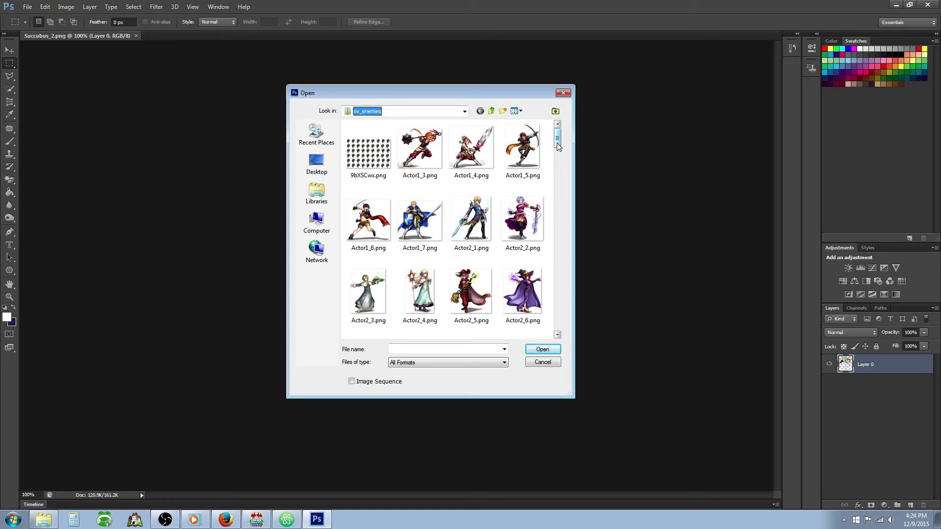
drag(557, 142, 556, 303)
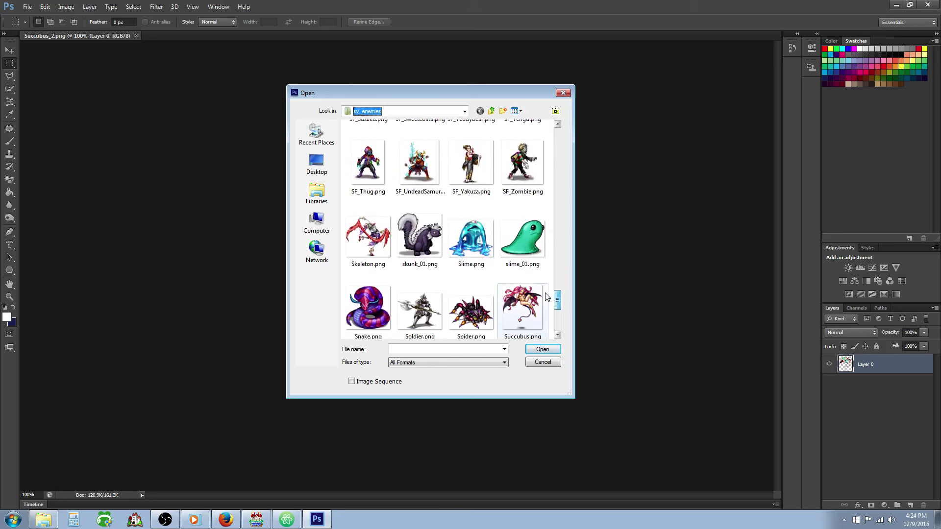
double_click(369, 304)
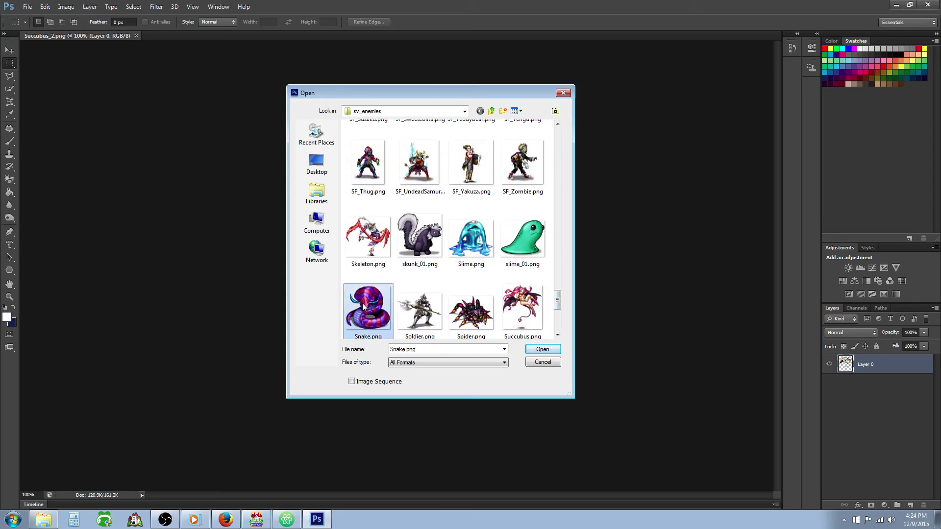
Step: Apply the Glowing Edges filter to the snake with edge width 2, edge brightness 7 and smoothness 3
click(157, 6)
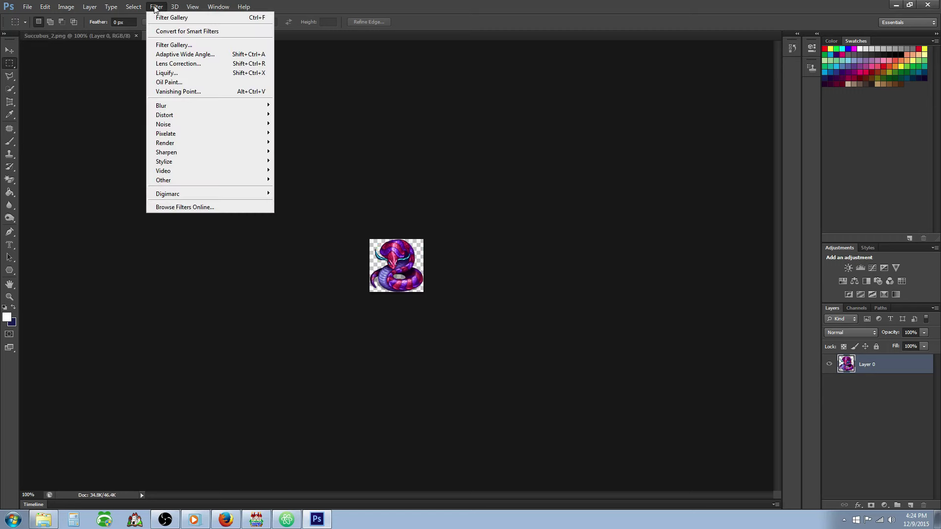
click(170, 45)
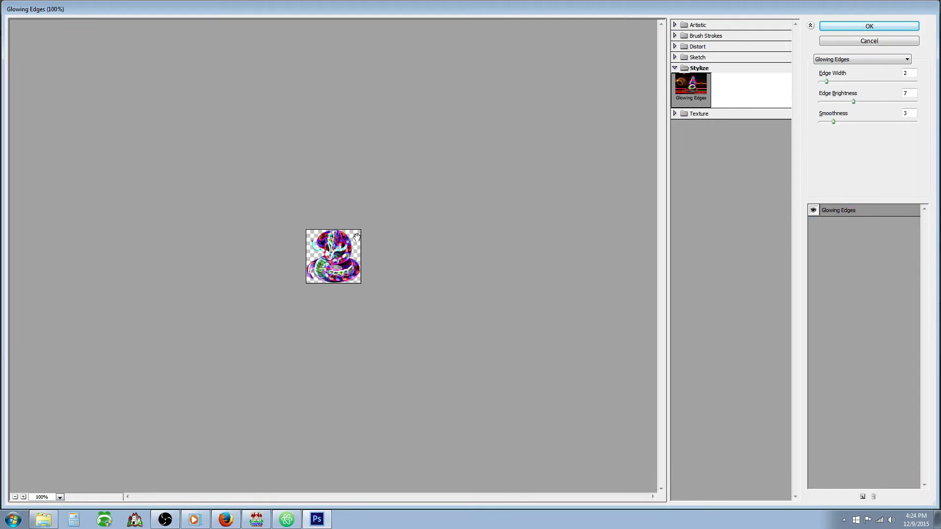
click(868, 26)
Step: Save the filtered snake as a PNG copy in sv_enemies with Smallest / Slow compression and interlacing
click(27, 6)
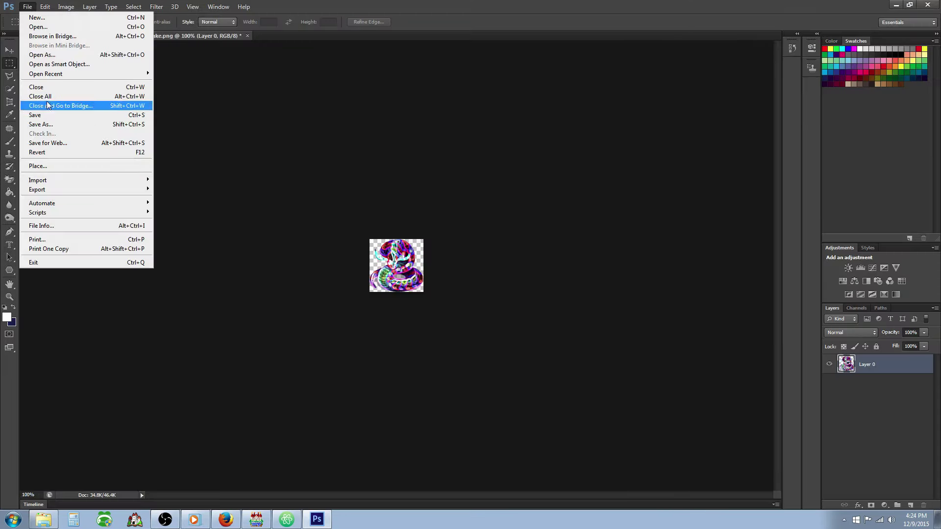
click(54, 124)
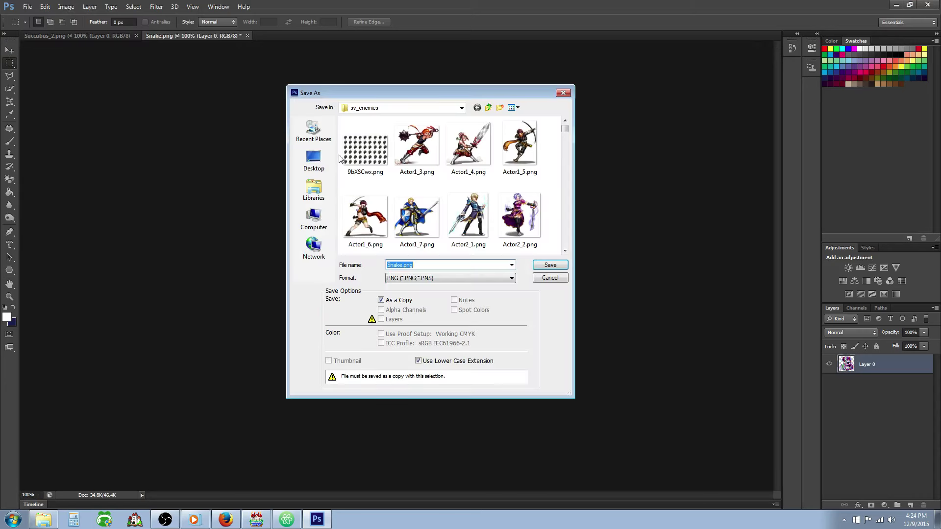
click(408, 266)
click(543, 268)
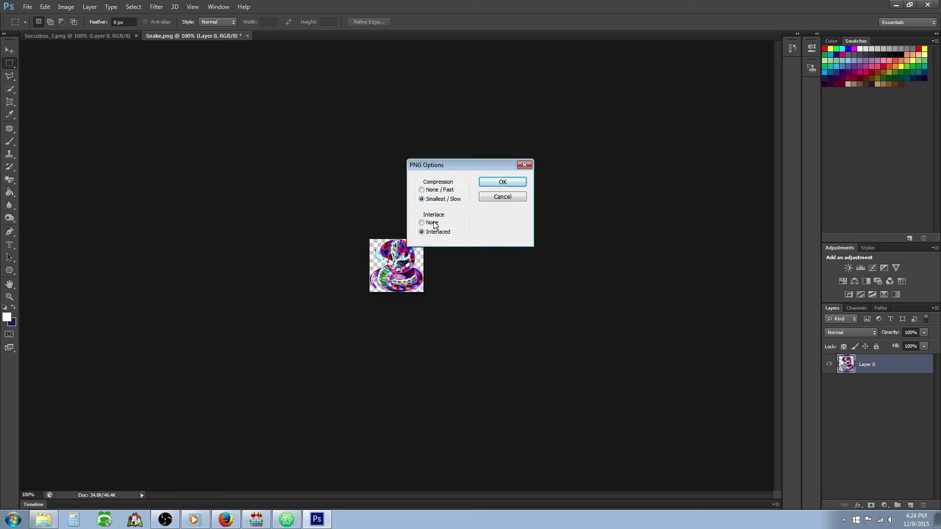
click(500, 183)
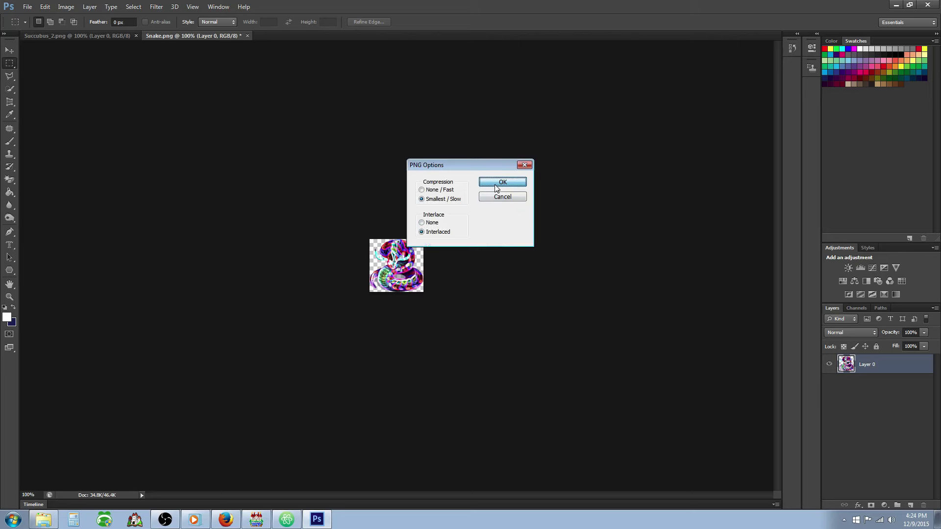
click(496, 186)
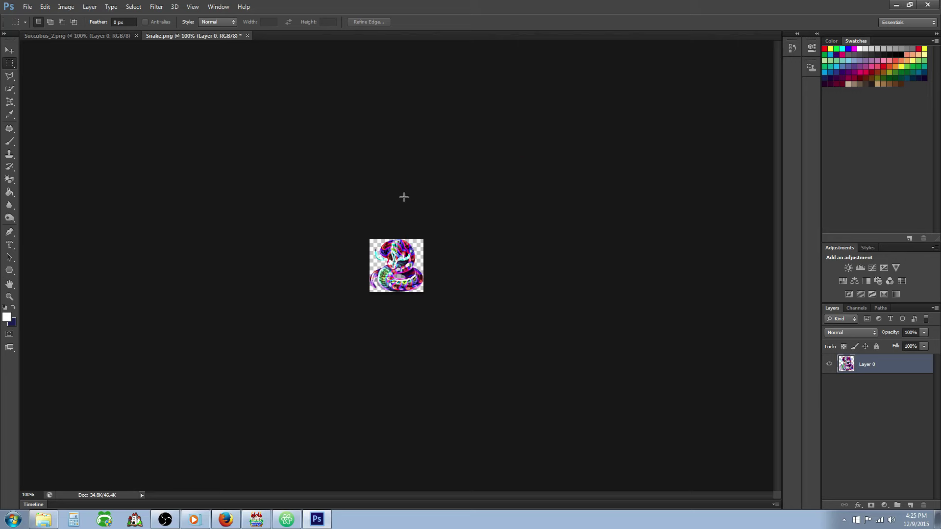
Step: Switch to RPG Maker MV and open the Enemies section of the database
click(896, 5)
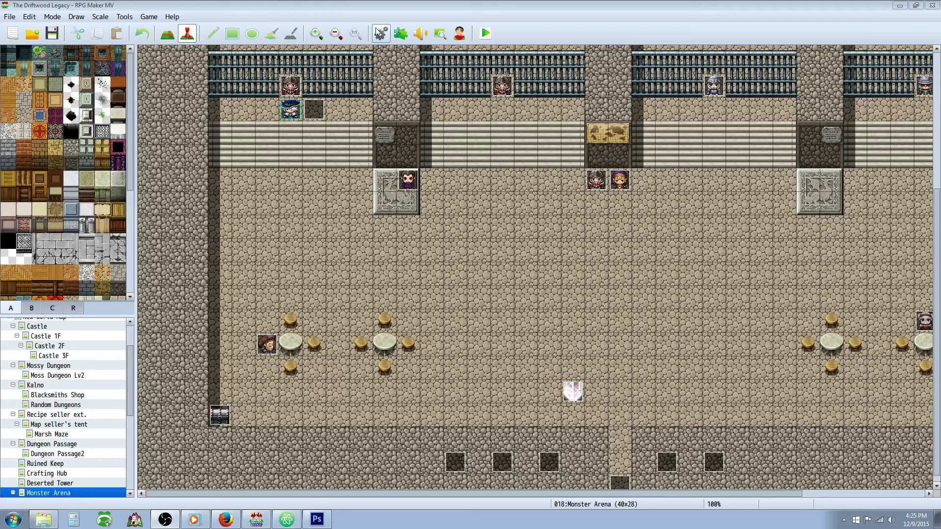
key(F9)
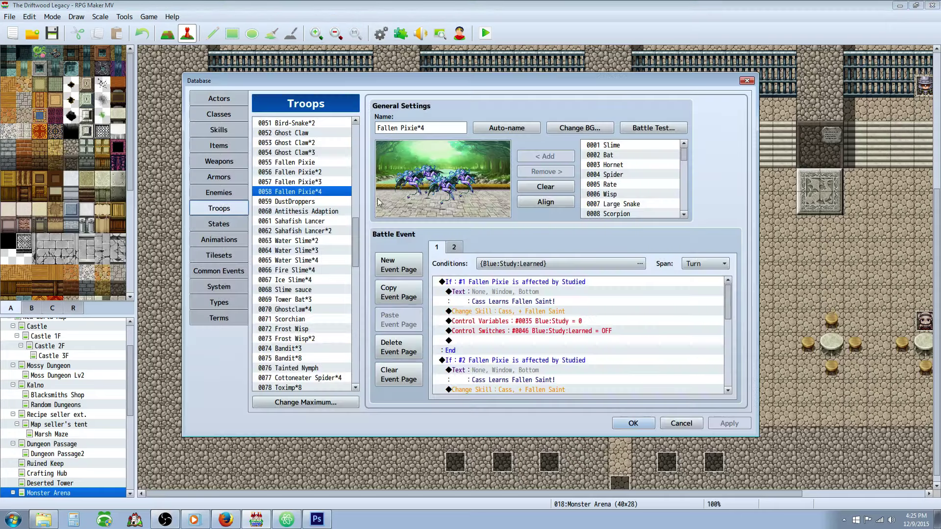
click(232, 194)
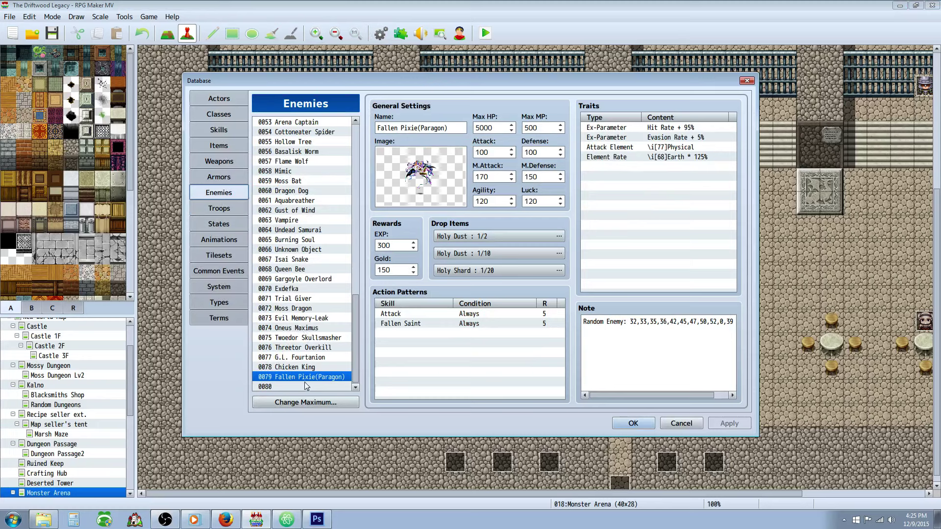
Step: Look through the regular enemies in the database and return to Fallen Pixie(Paragon)
scroll(314, 230, up, 3)
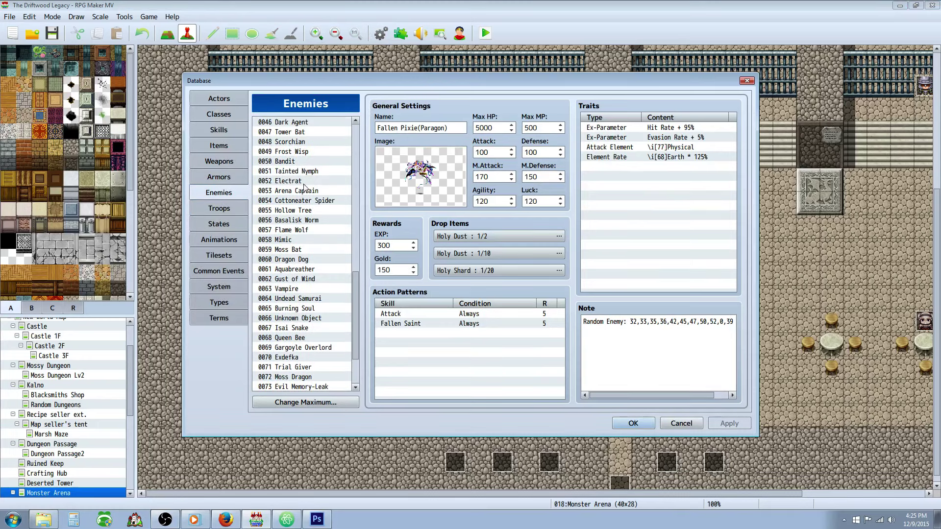
scroll(305, 196, up, 2)
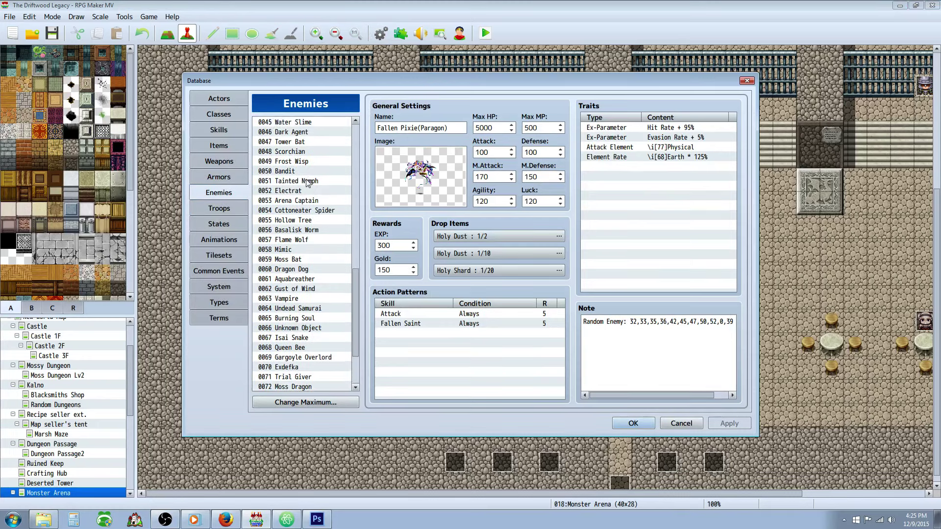
scroll(305, 188, down, 2)
scroll(305, 191, up, 6)
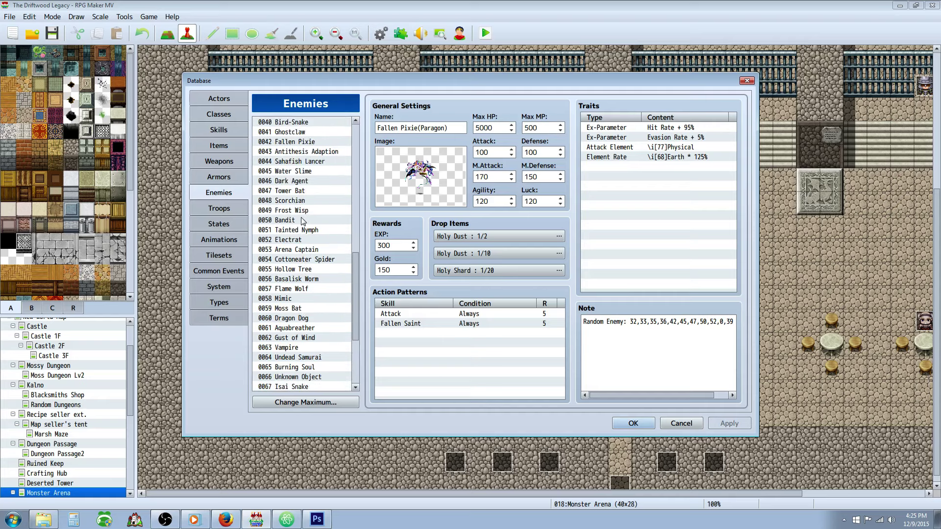
scroll(308, 258, down, 1)
right_click(308, 251)
key(Escape)
scroll(352, 267, down, 1)
drag(353, 265, 310, 390)
click(308, 377)
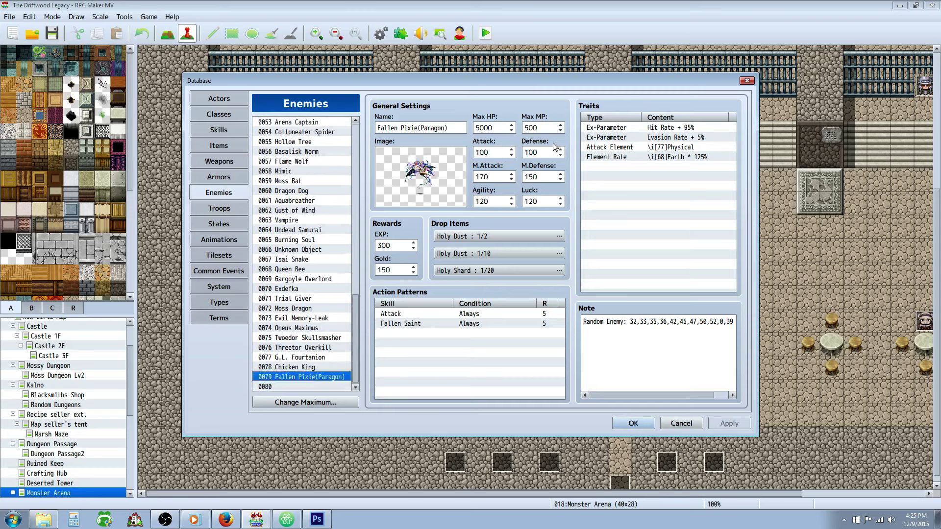
Step: Examine the Max HP and Max MP values of Fallen Pixie(Paragon)
click(488, 128)
double_click(548, 129)
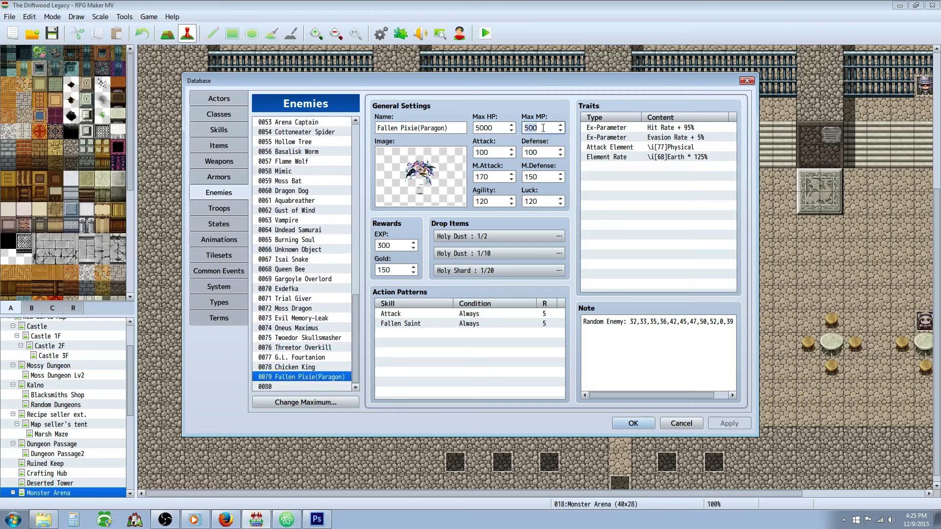
double_click(496, 128)
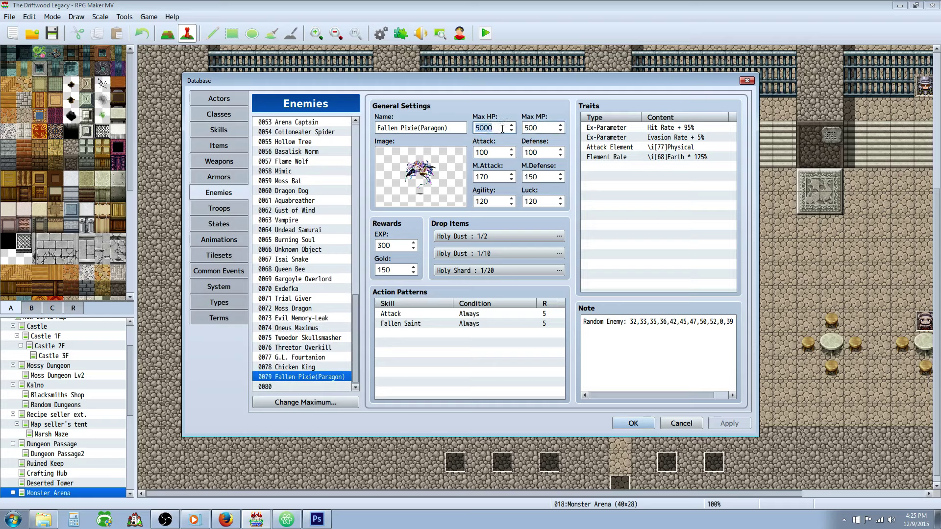
Step: Examine the Max MP, attack, defense, magic and agility parameters and the EXP and Gold rewards of Fallen Pixie(Paragon)
double_click(542, 129)
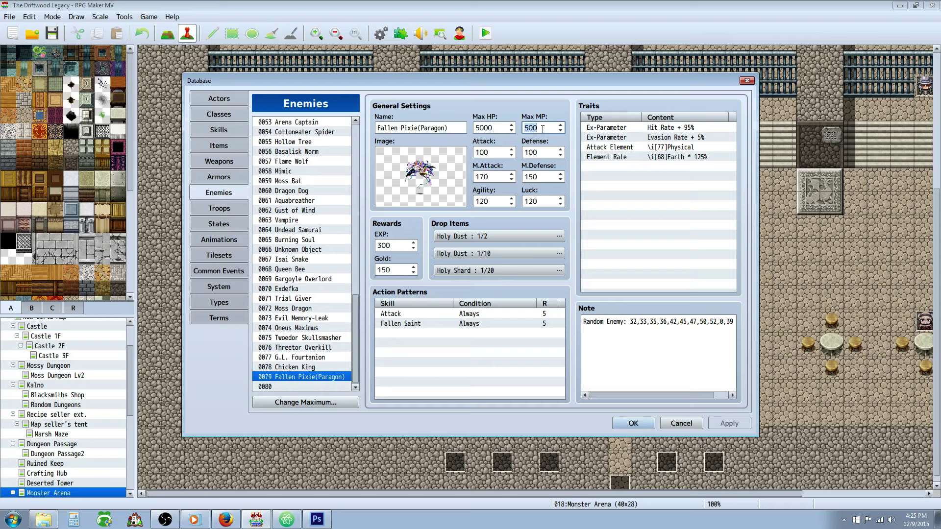
double_click(496, 151)
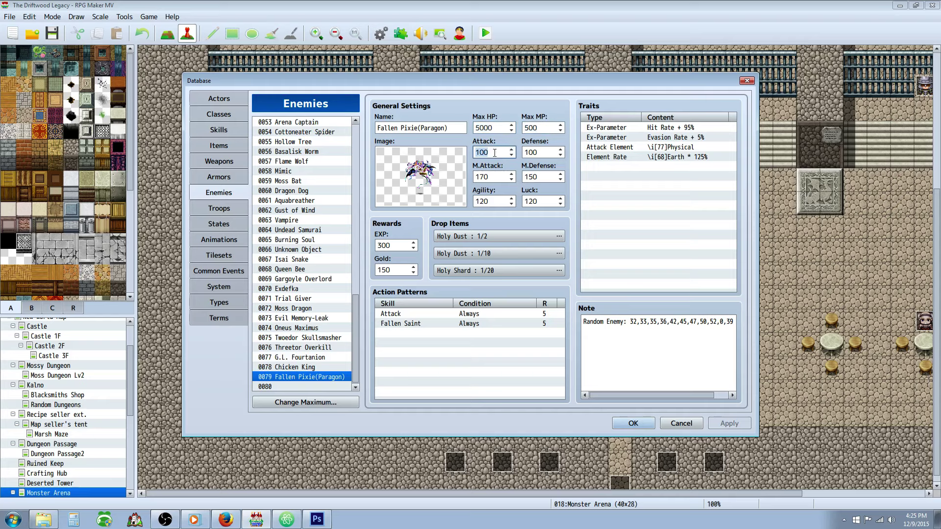
key(Tab)
key(Tab)
key(Tab)
key(Tab)
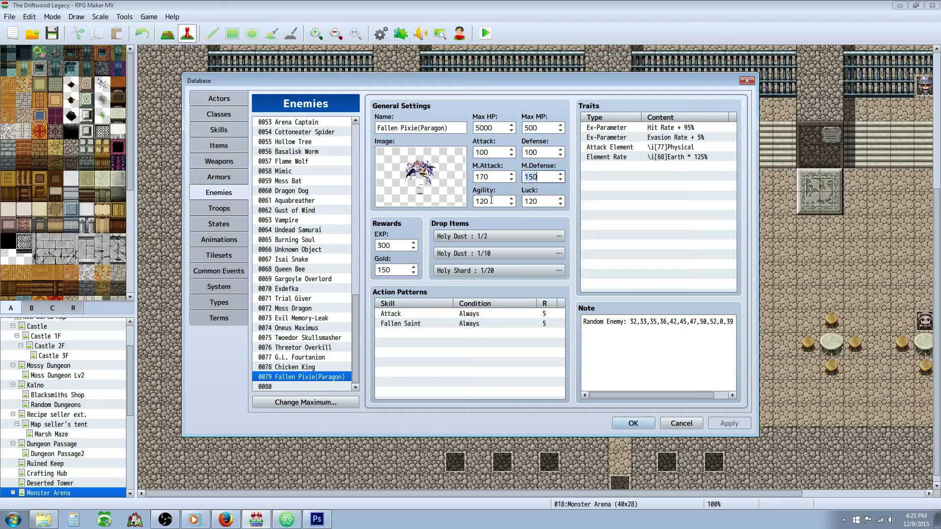
key(Tab)
double_click(393, 245)
double_click(396, 270)
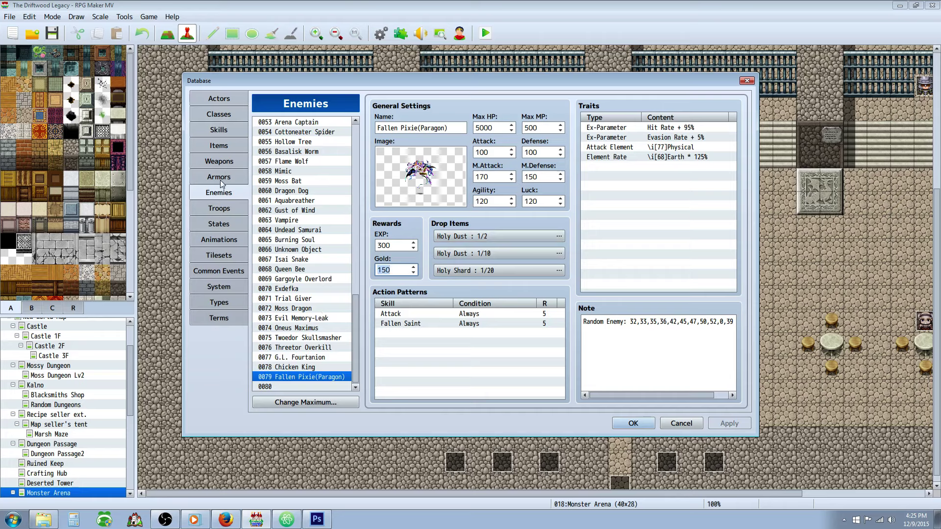
Step: Open the Troops section of the database and display the second battle event page of Fallen Pixie*4
click(228, 208)
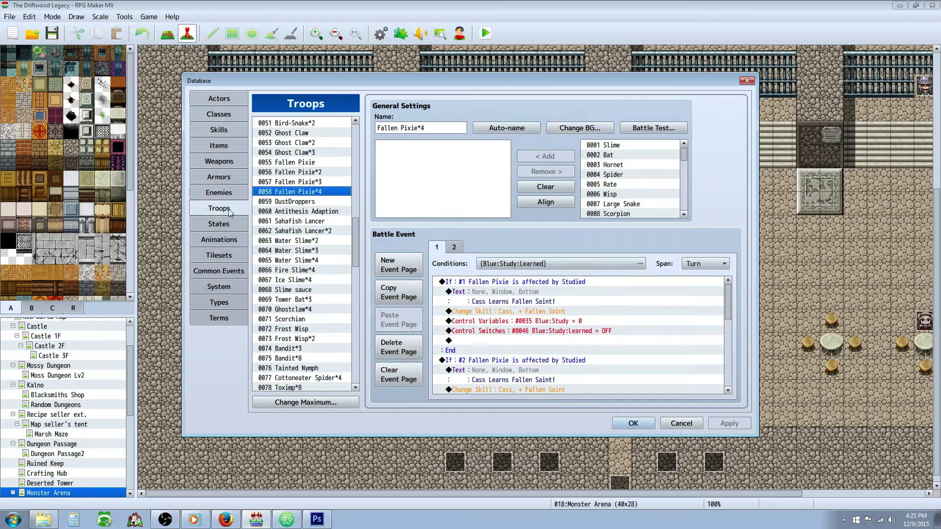
click(316, 172)
click(314, 193)
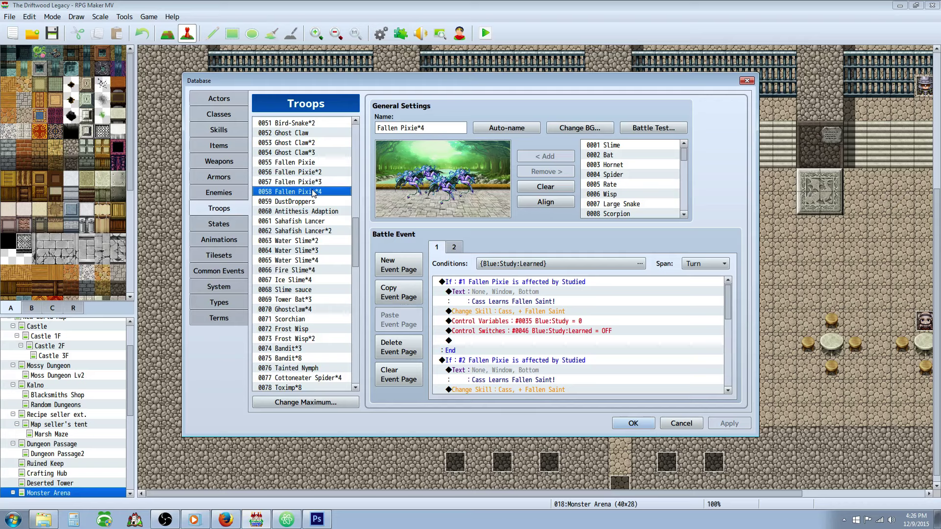
click(454, 249)
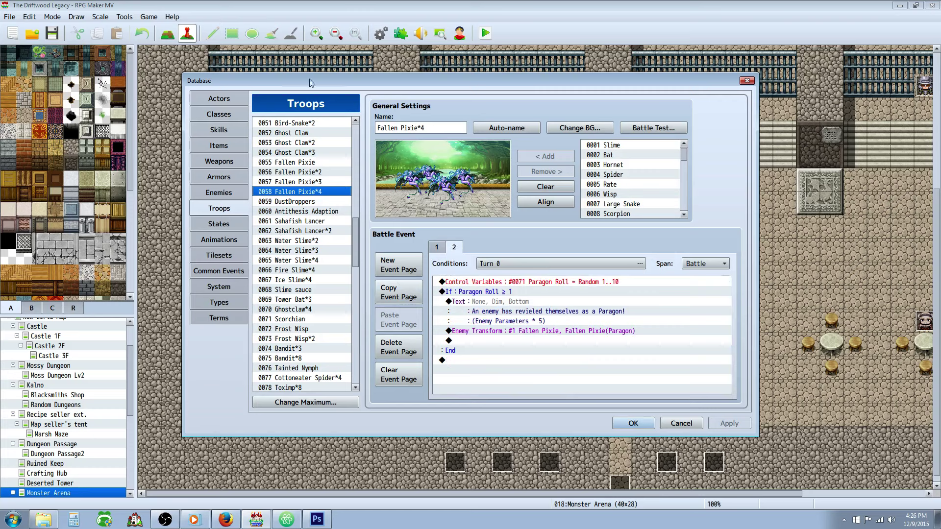
Step: Compare the second battle event page across the Fallen Pixie, Fallen Pixie*2, Fallen Pixie*3 and Fallen Pixie*4 troops
click(300, 163)
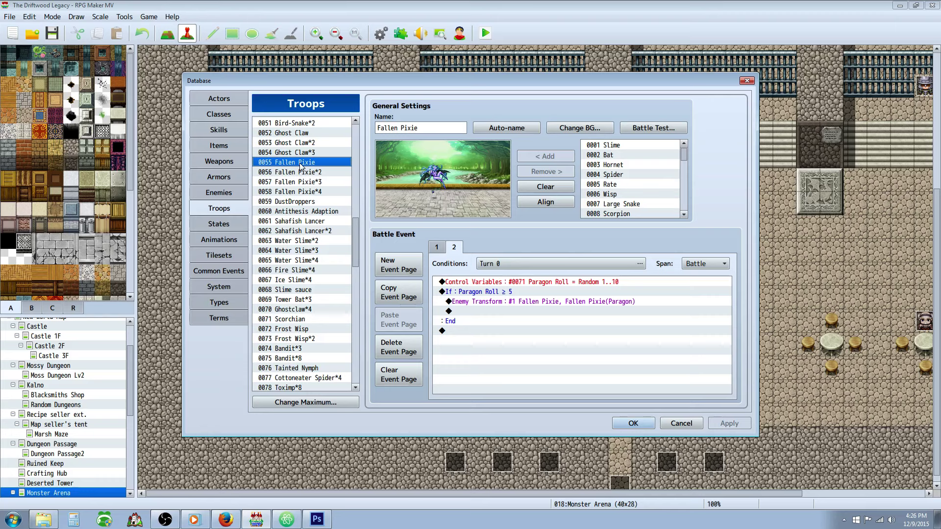
click(504, 294)
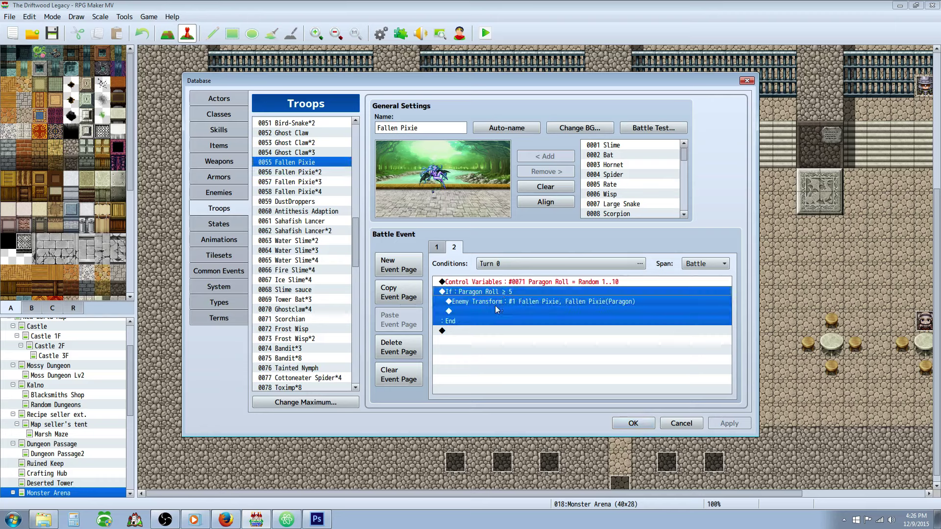
click(319, 173)
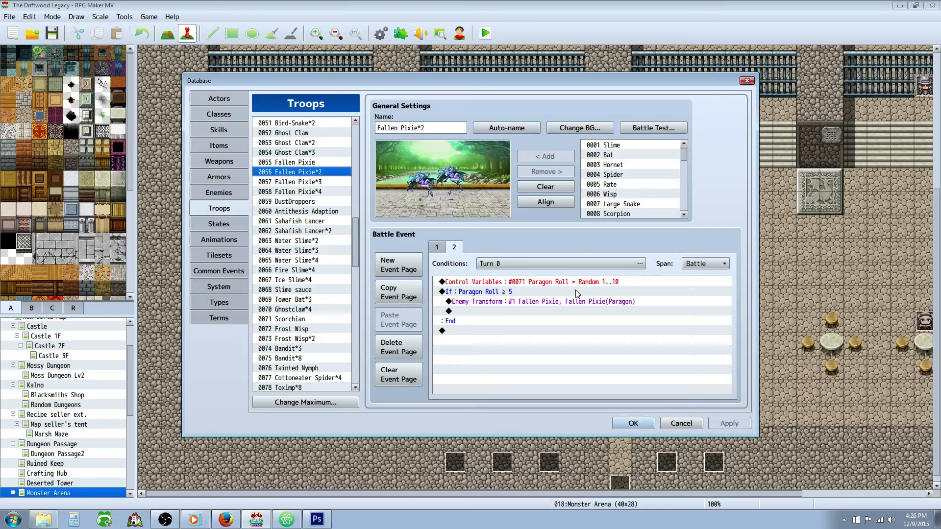
click(329, 185)
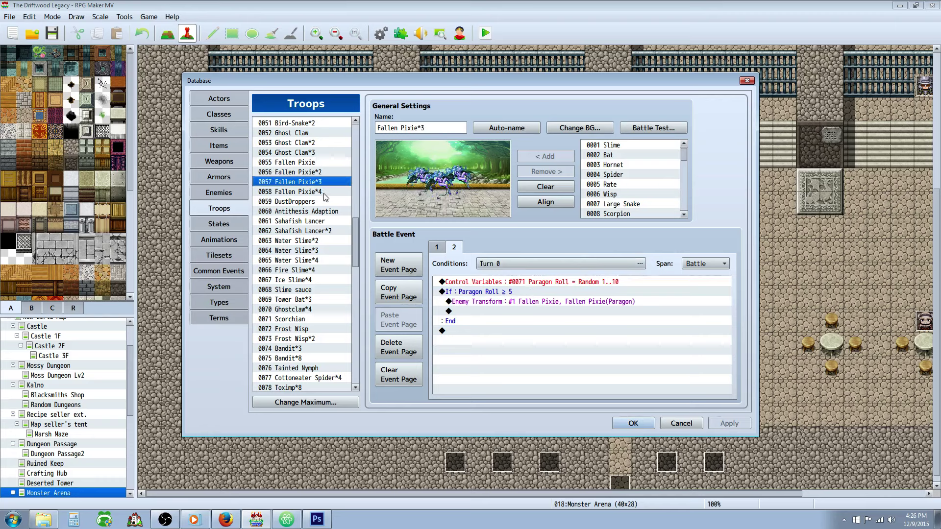
click(324, 194)
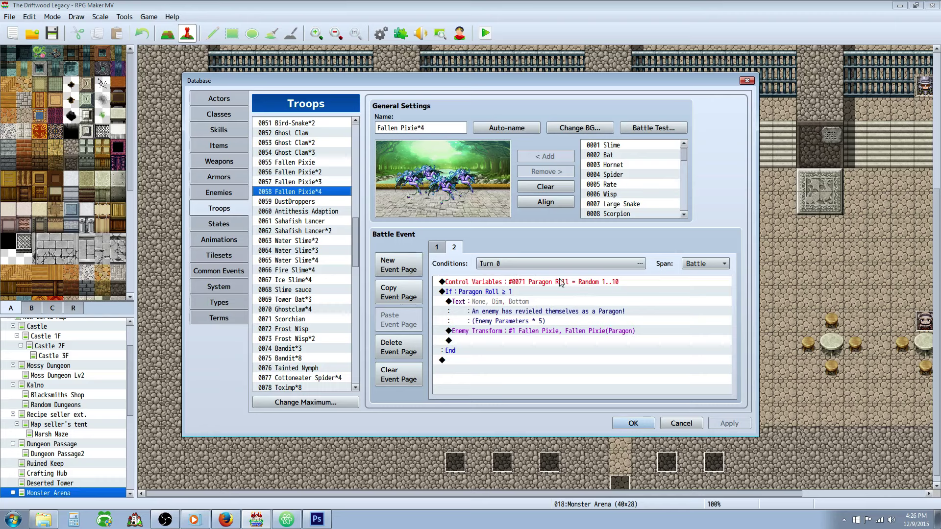
Step: Check the Turn condition and the Control Variables command on the second event page of Fallen Pixie*4
click(499, 264)
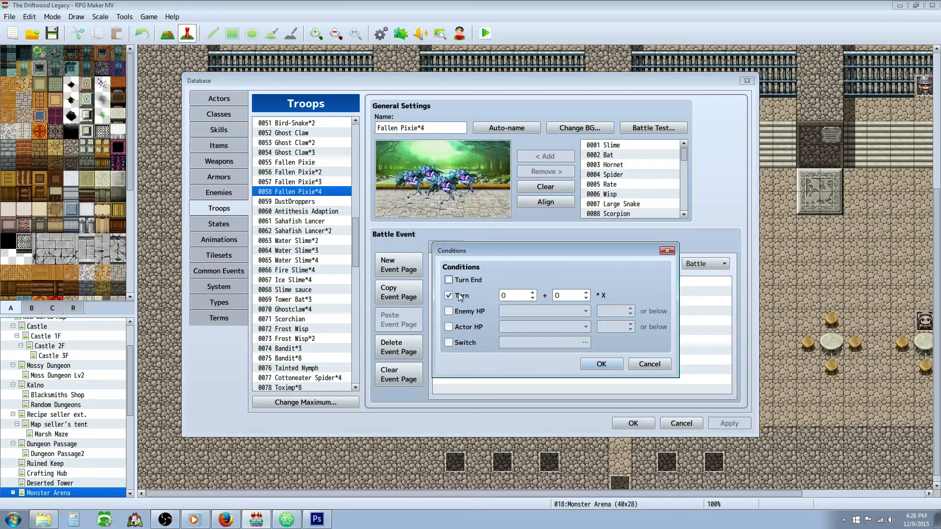
click(602, 365)
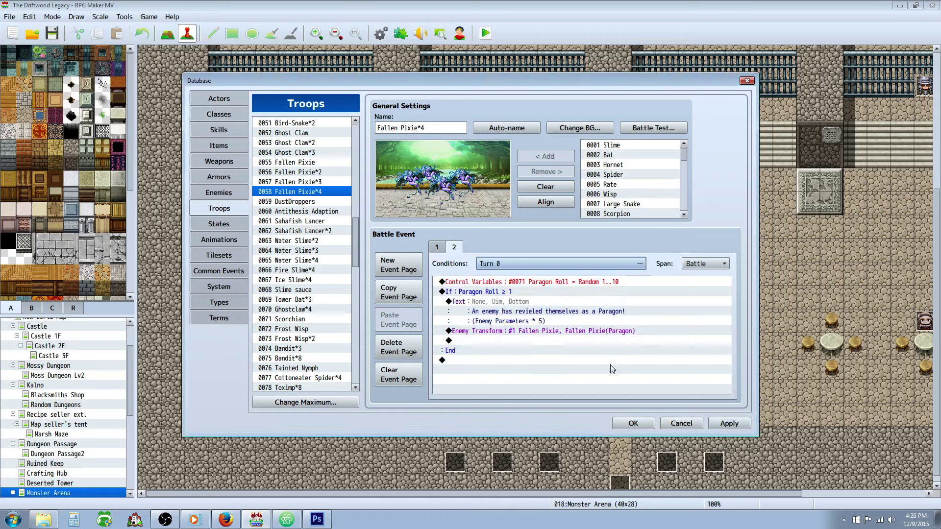
click(492, 285)
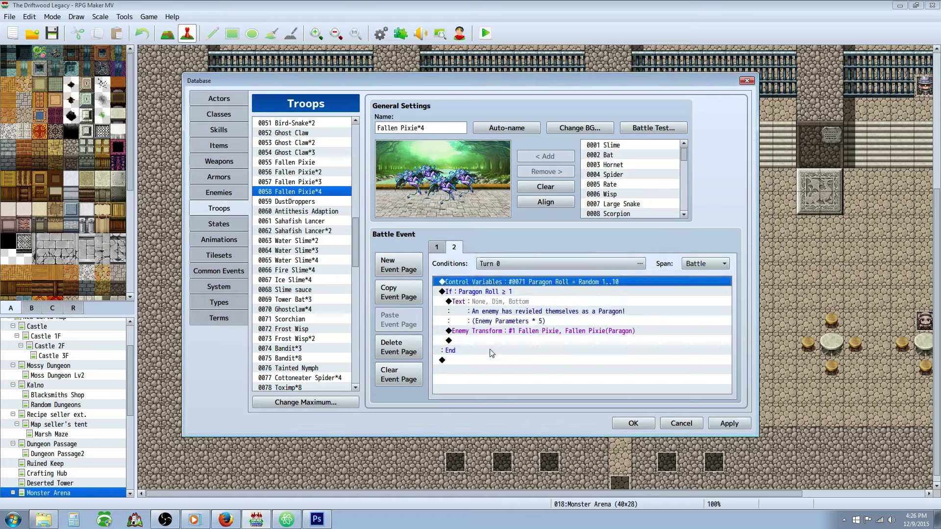
Step: Start a new Control Variables command at the end of the event page and find 0071 Paragon Roll in the variable list
click(472, 371)
right_click(469, 363)
click(490, 369)
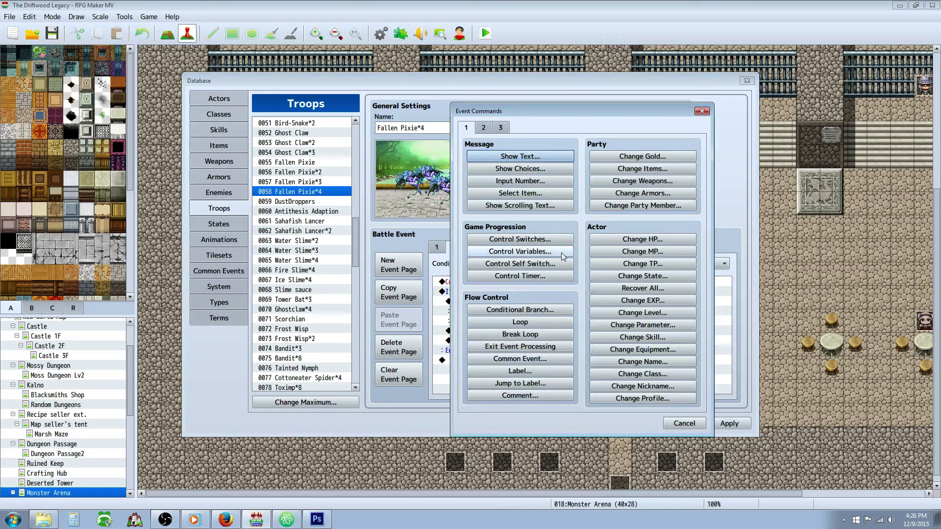
click(542, 253)
click(622, 200)
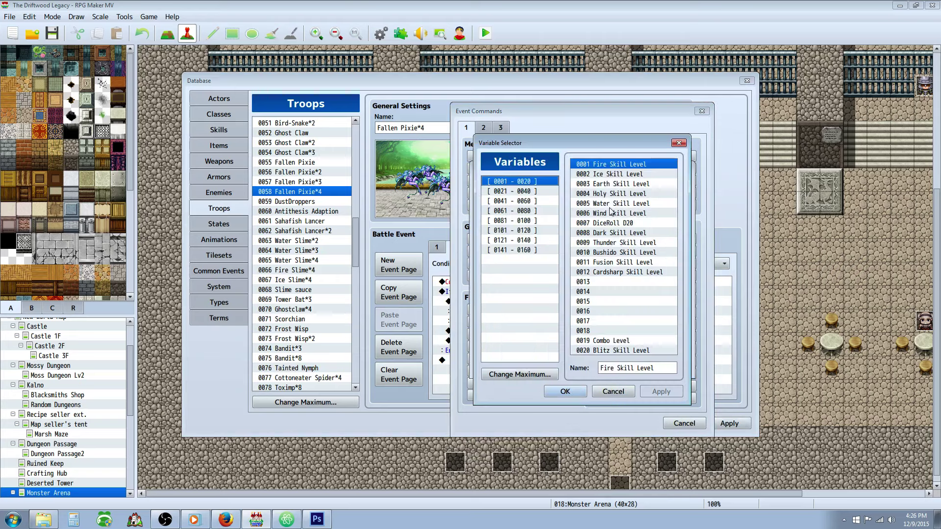
click(517, 200)
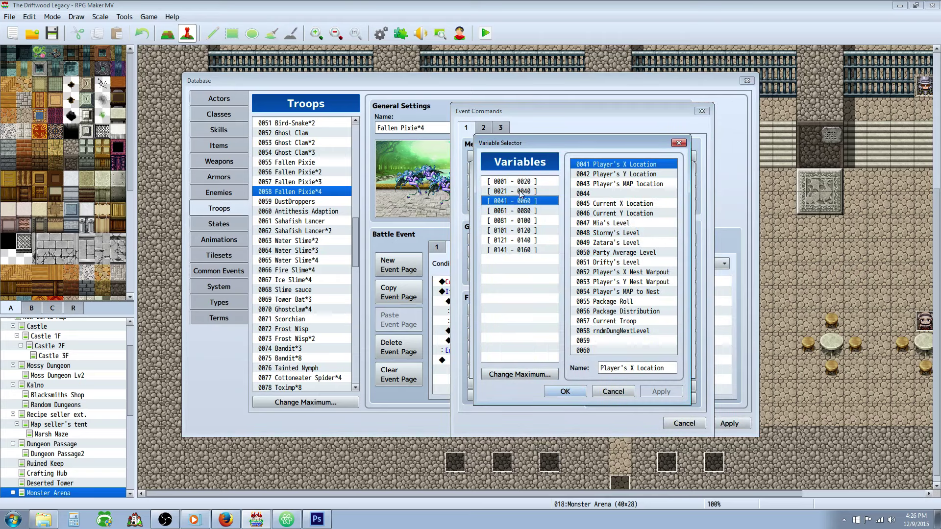
click(521, 191)
click(522, 202)
click(520, 211)
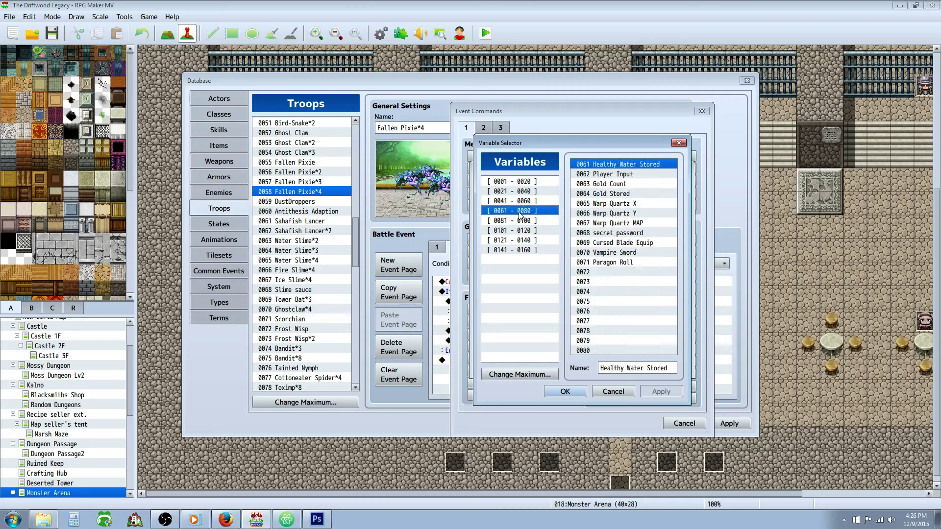
click(625, 263)
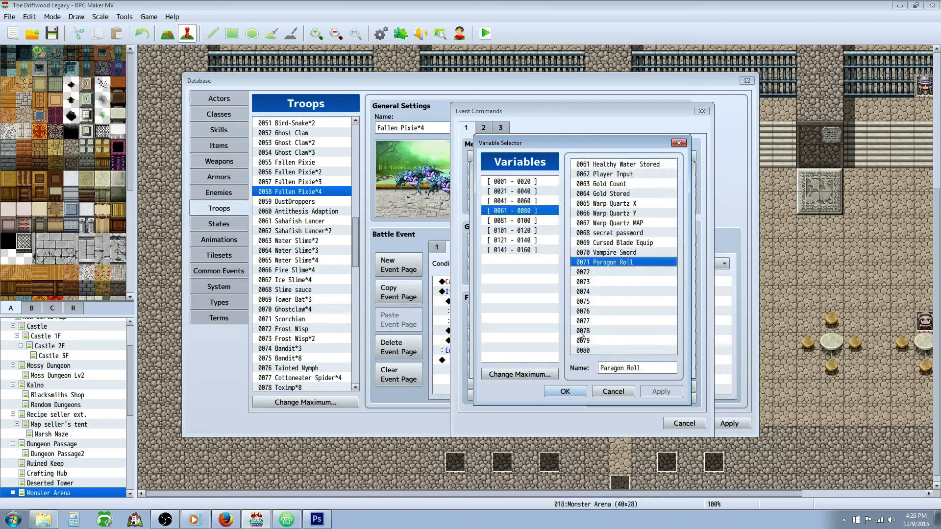
click(618, 392)
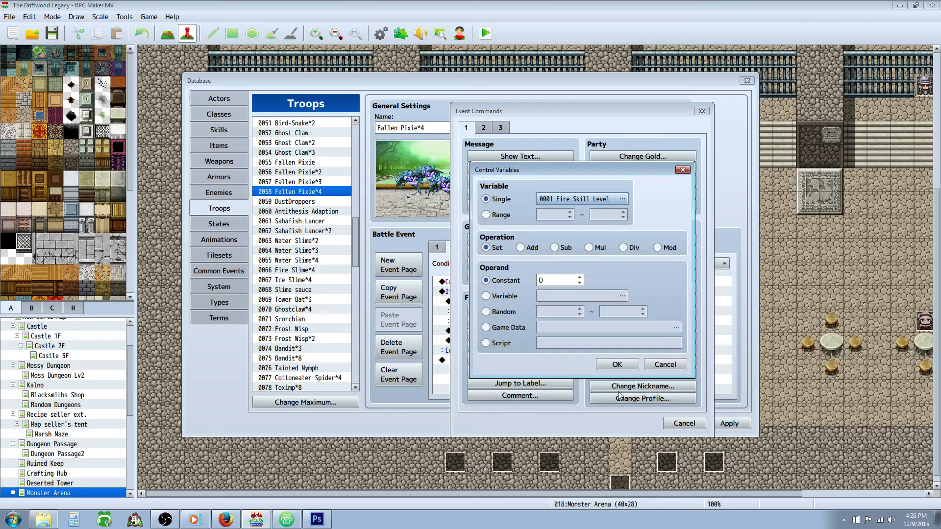
Step: Try the Random operand in the new Control Variables command, and discard the command
click(504, 309)
click(607, 312)
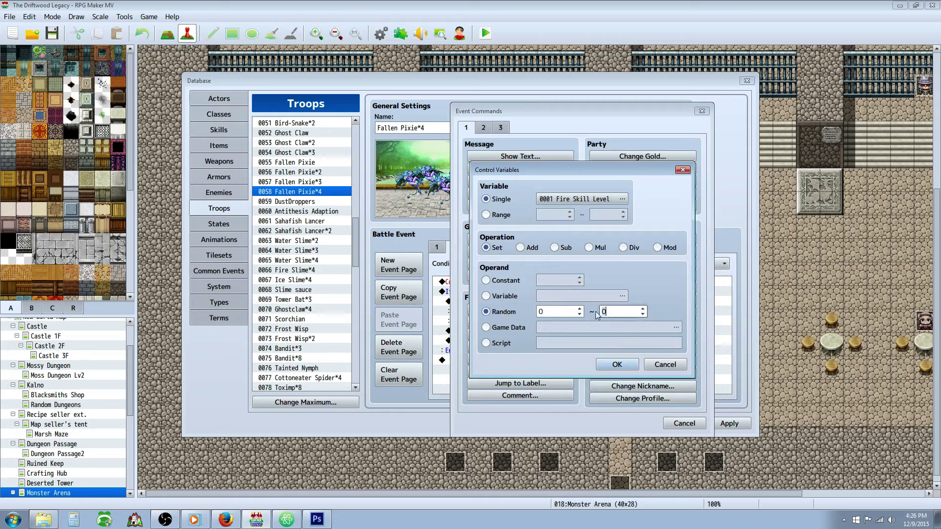
click(551, 312)
click(670, 364)
click(684, 424)
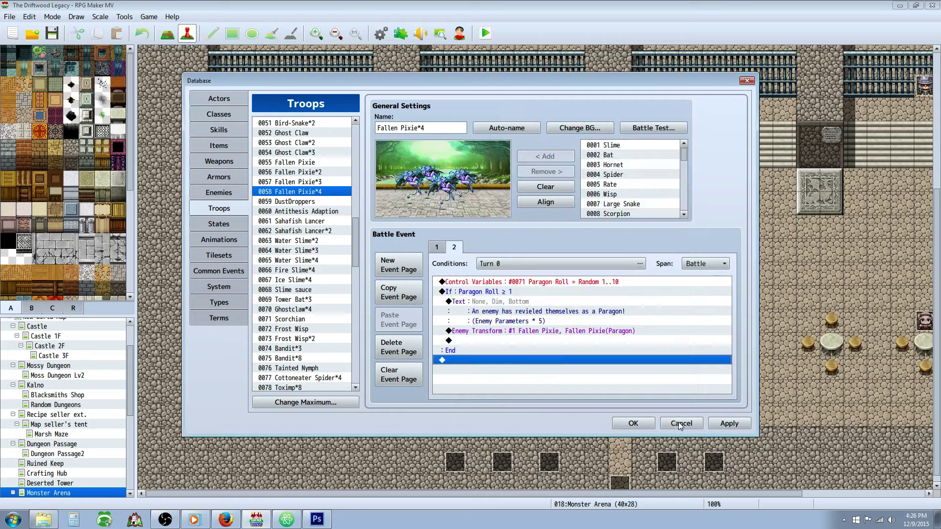
Step: Examine the Paragon Roll randomizing command and the conditional branch beneath it
click(501, 282)
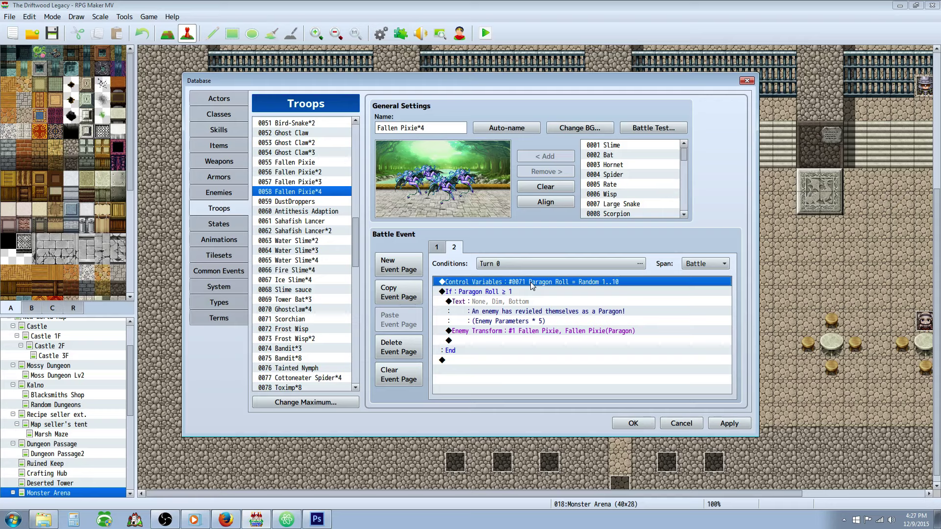
drag(514, 295, 513, 330)
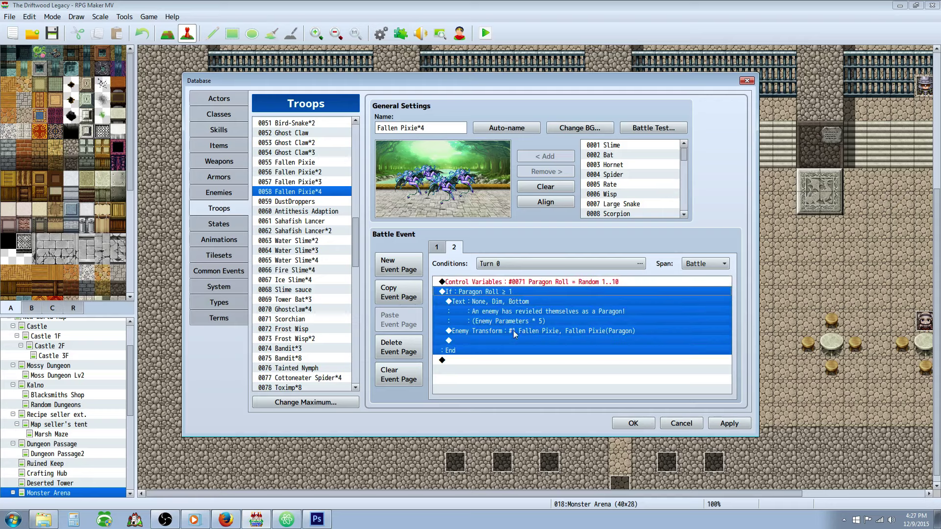
click(484, 364)
Step: Edit the Paragon Roll conditional branch on Fallen Pixie*4's second event page, setting its comparison constant to 6
right_click(484, 293)
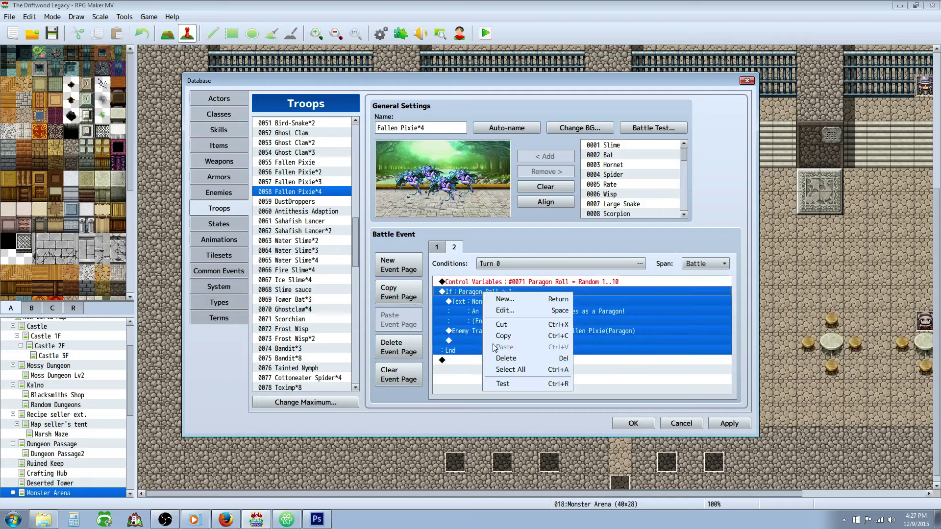
click(506, 313)
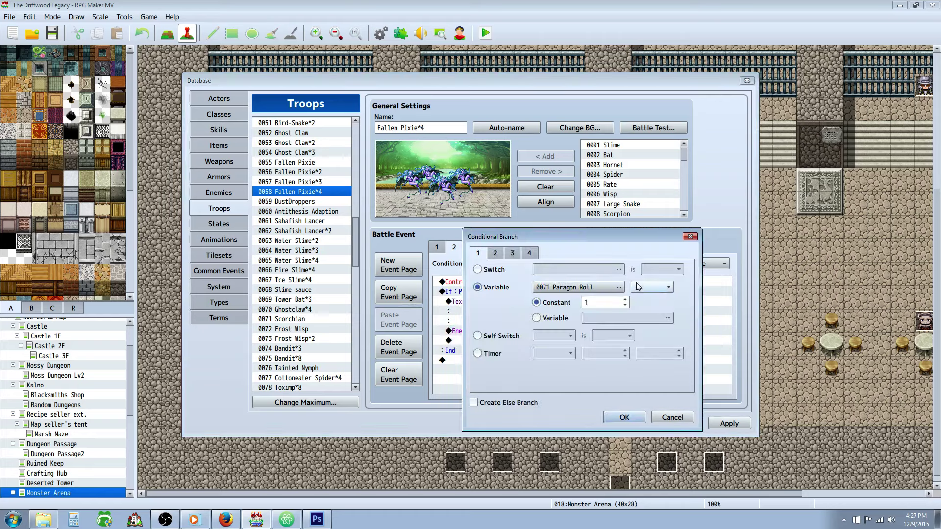
double_click(593, 304)
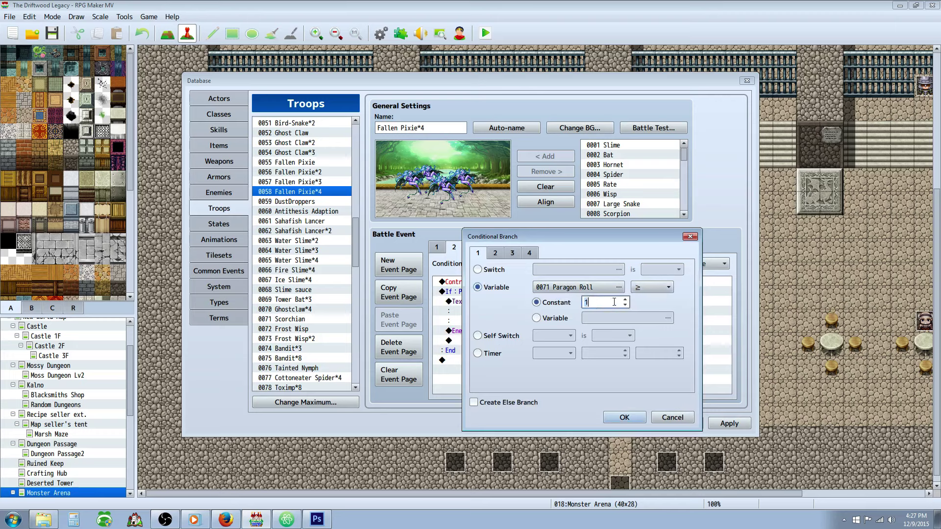
double_click(614, 302)
text(10)
key(BackSpace)
key(BackSpace)
text(9)
key(BackSpace)
text(6)
key(BackSpace)
text(5)
key(BackSpace)
text(6)
click(632, 418)
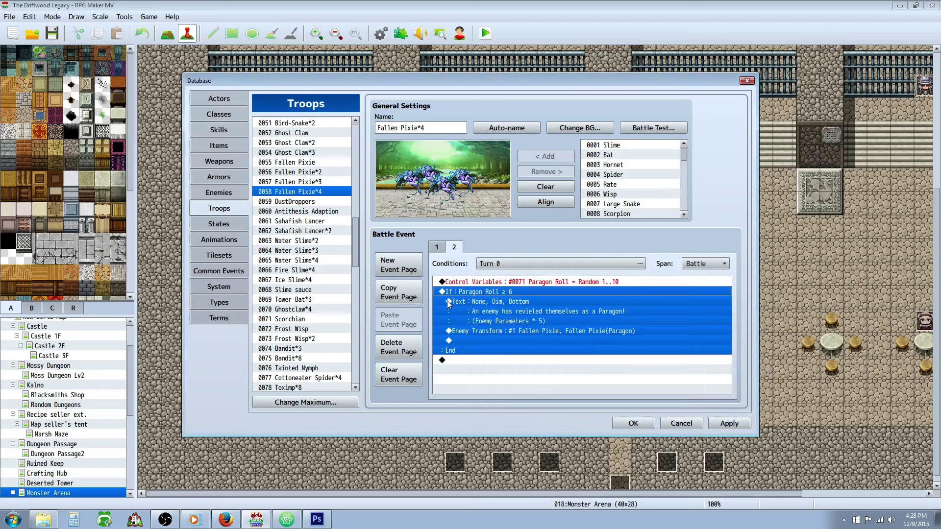
Step: Try a new Enemy Transform command turning #1 Fallen Pixie into Fallen Pixie(Paragon) inside the Paragon Roll branch, and discard it
click(540, 310)
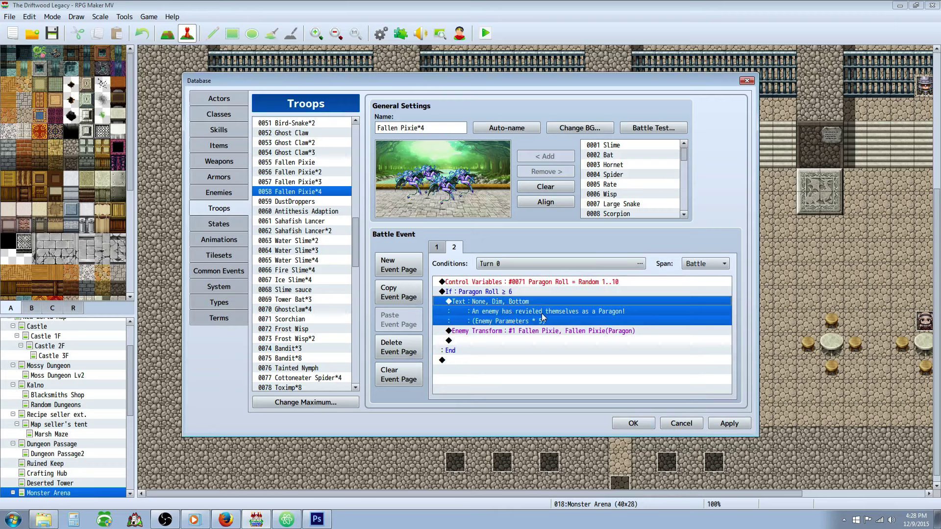
click(521, 322)
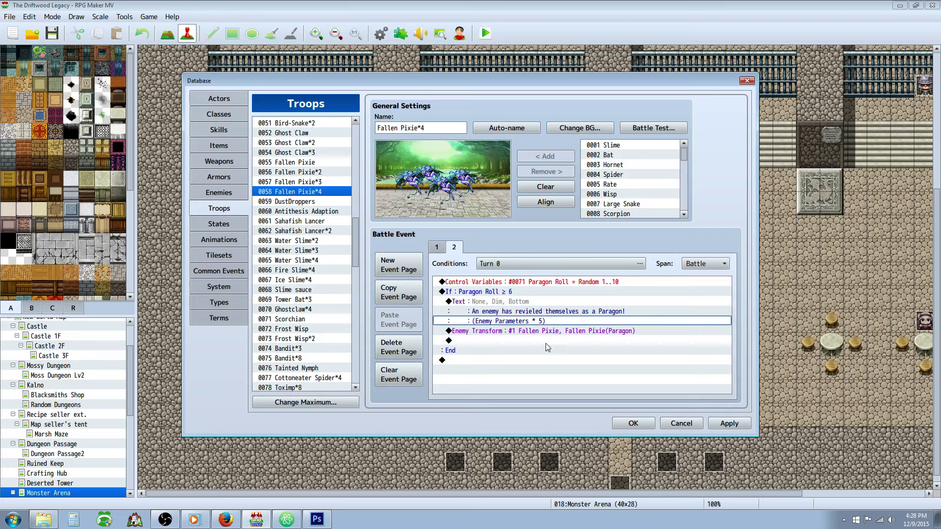
click(478, 335)
right_click(479, 340)
click(499, 346)
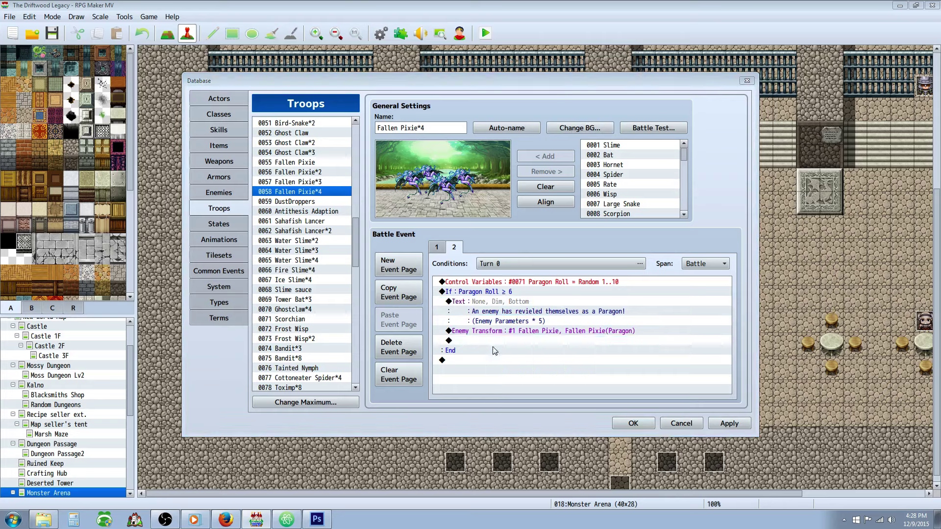
click(505, 130)
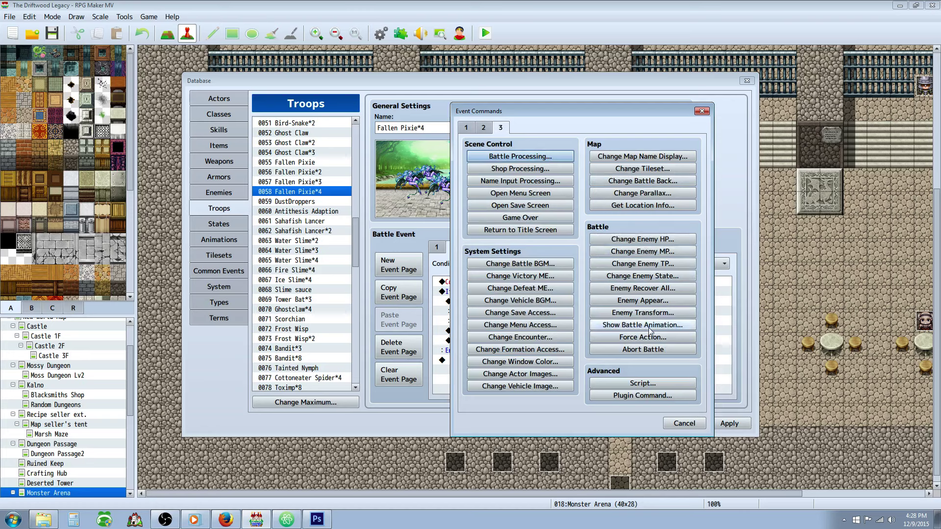
click(641, 314)
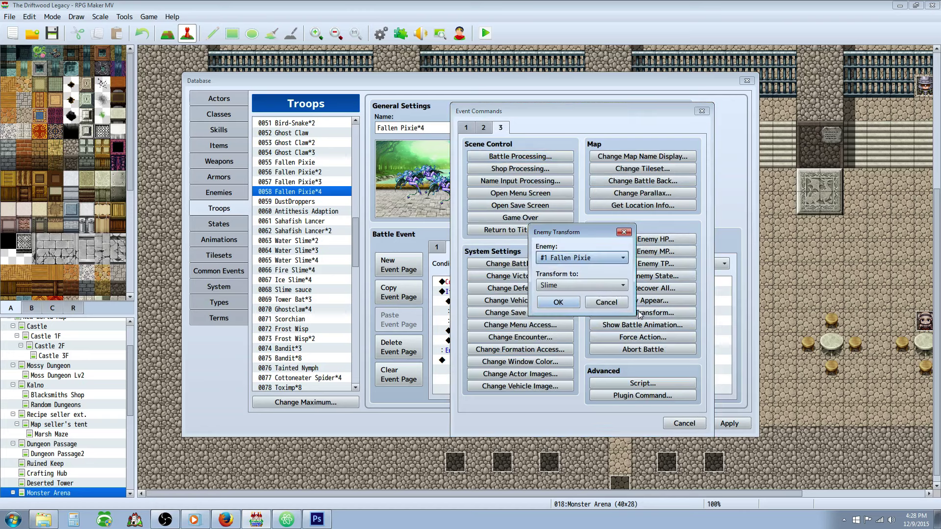
click(614, 260)
click(588, 273)
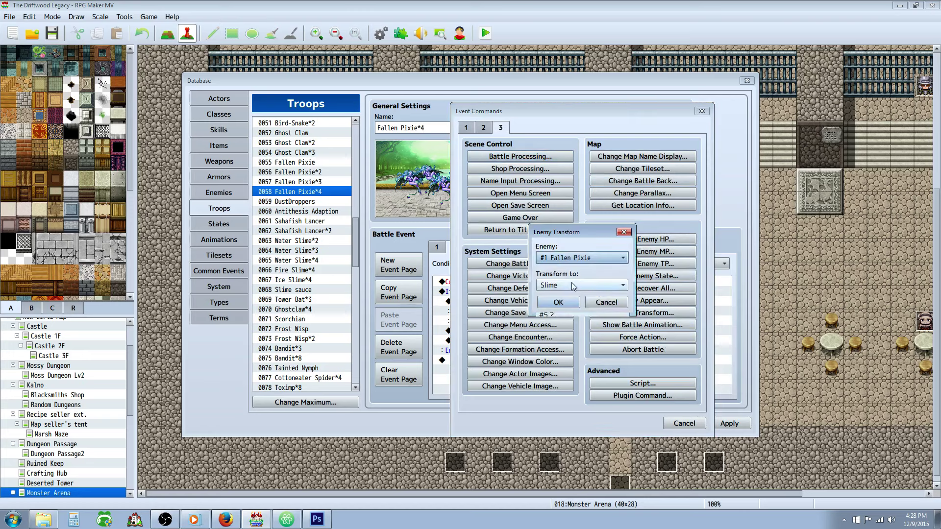
click(583, 286)
drag(625, 297, 624, 491)
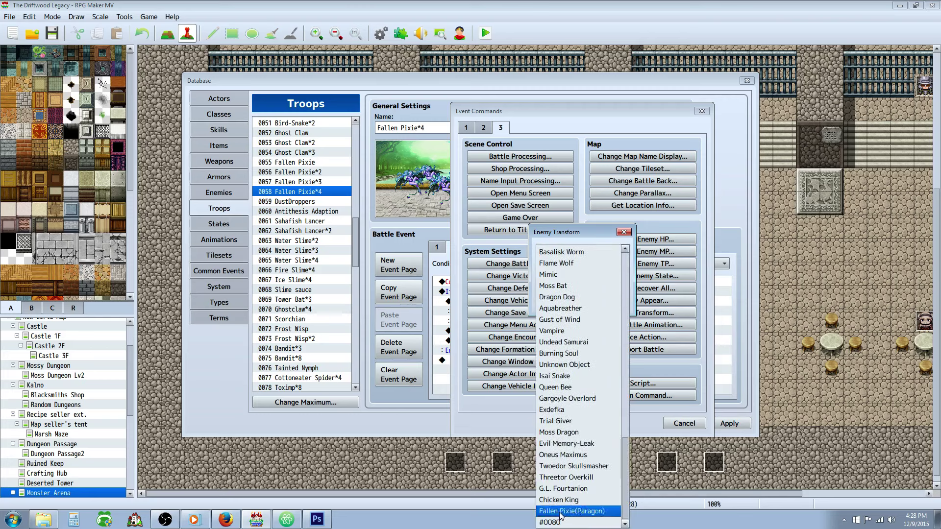
click(590, 512)
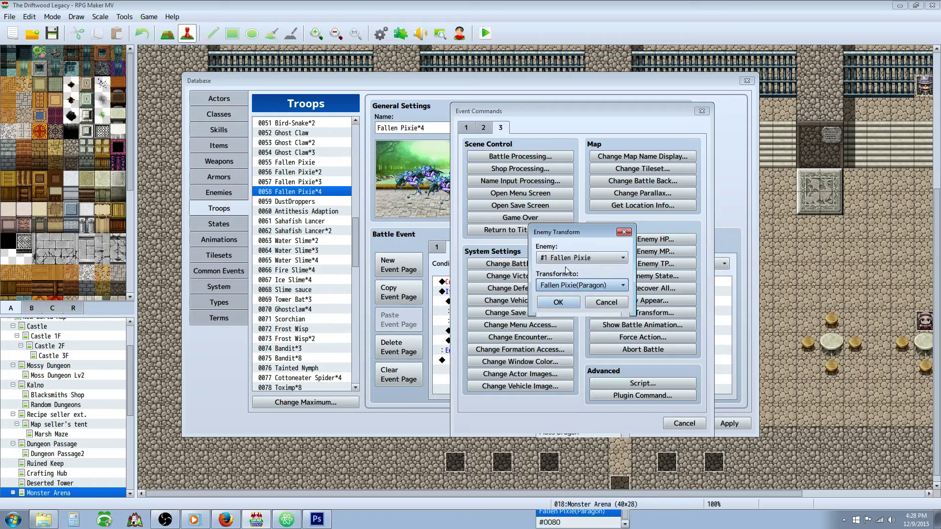
click(554, 304)
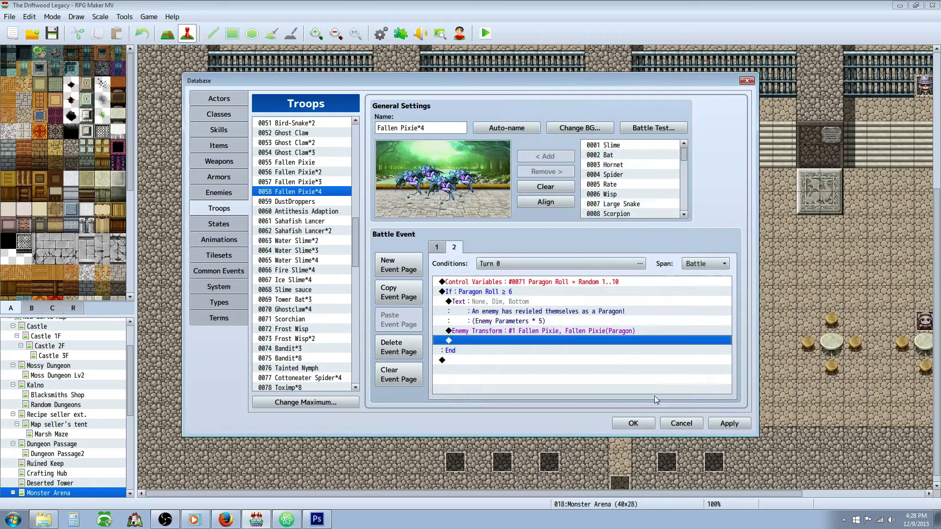
Step: Copy Fallen Pixie*4's second event page, open the DustDroppers troop as a possible destination, and return to the original page
click(505, 321)
click(521, 332)
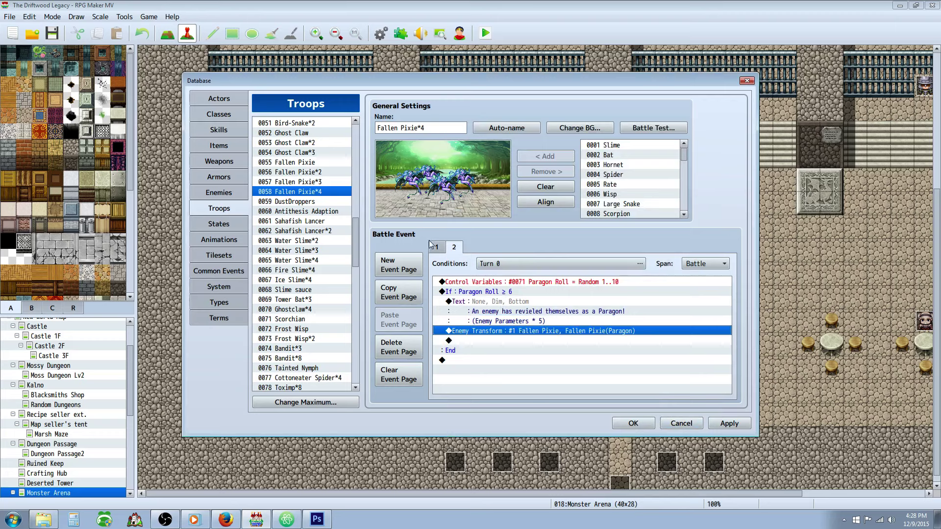
click(411, 300)
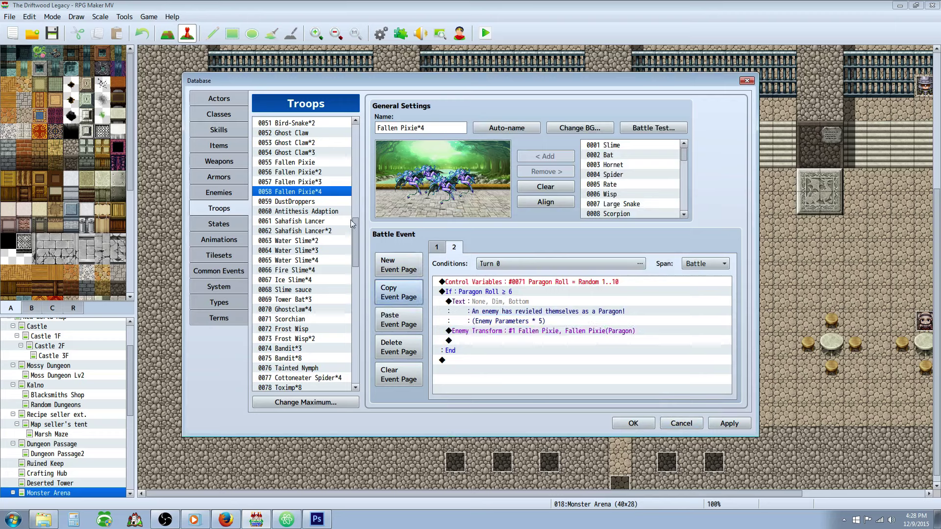
click(310, 201)
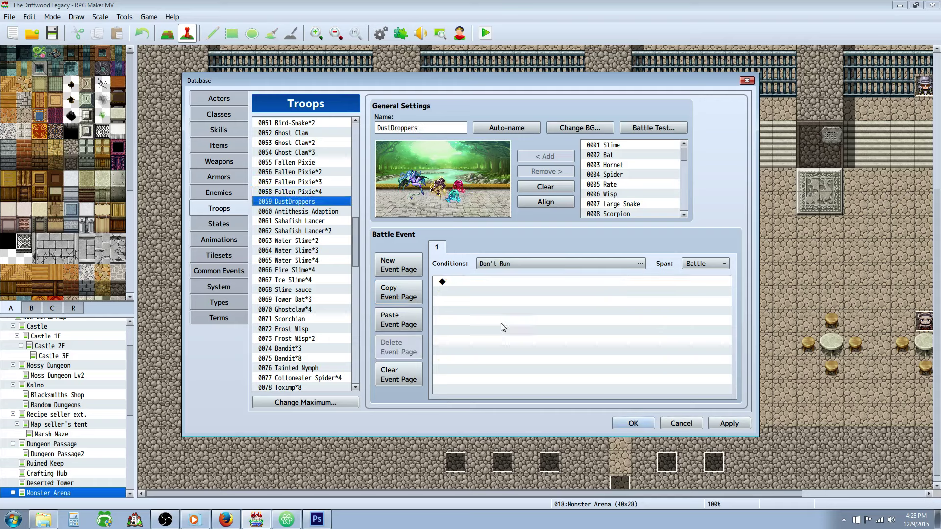
click(310, 193)
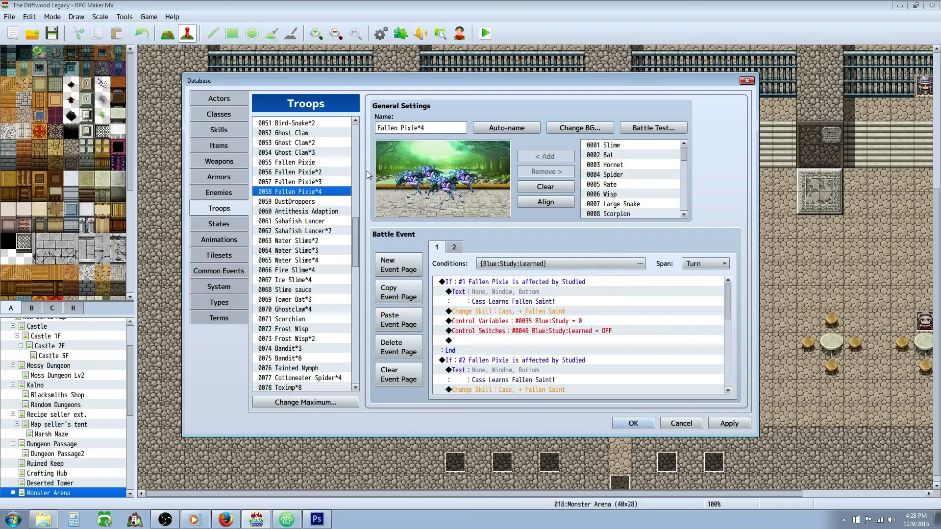
click(461, 250)
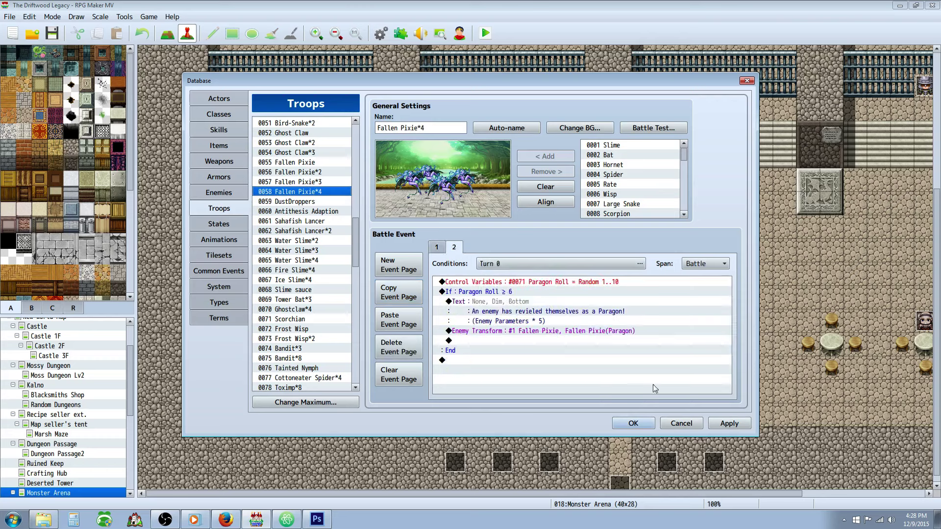
Step: Inspect the enemy and target choices of the existing Enemy Transform command beneath the Paragon message, and cancel the edit
right_click(558, 331)
click(523, 308)
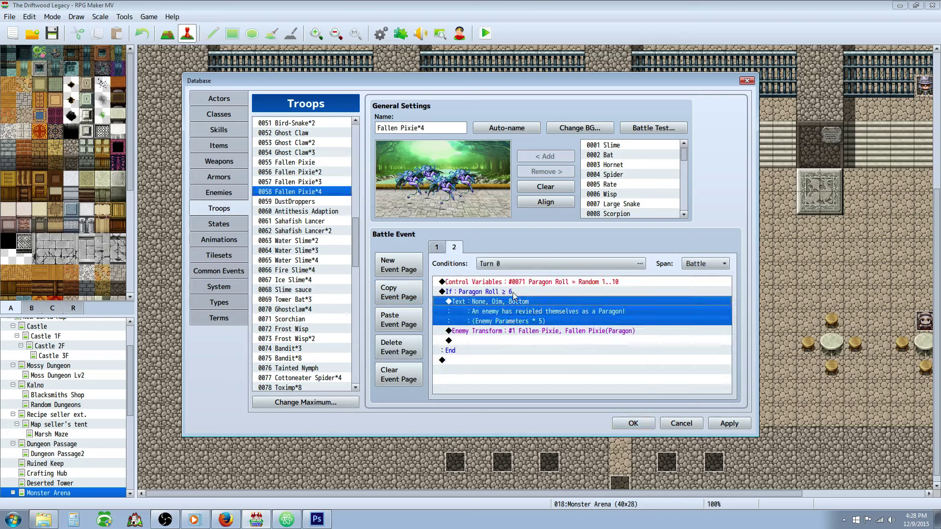
right_click(512, 331)
click(533, 349)
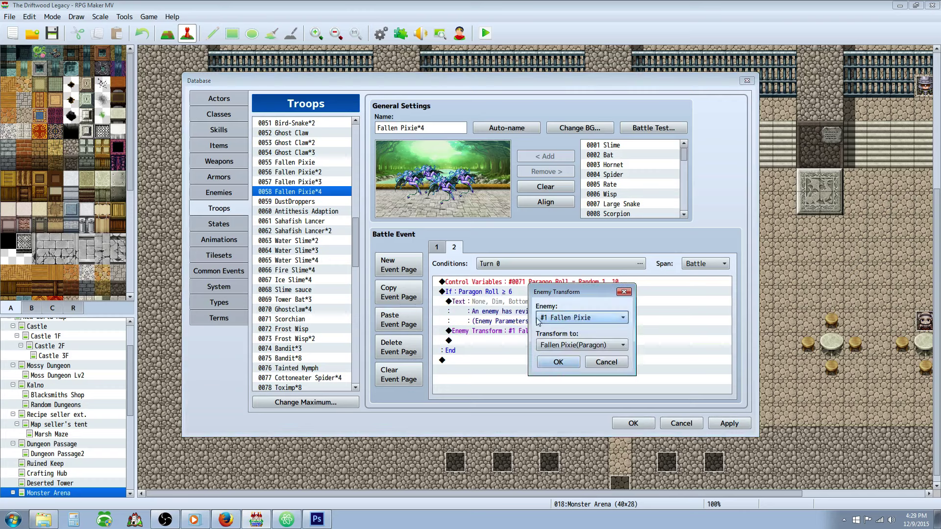
click(578, 345)
click(568, 511)
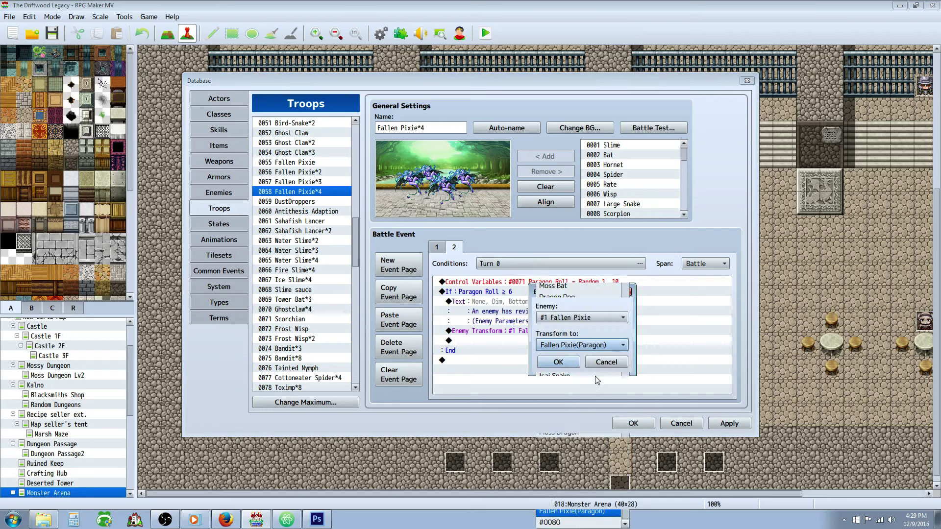
click(604, 361)
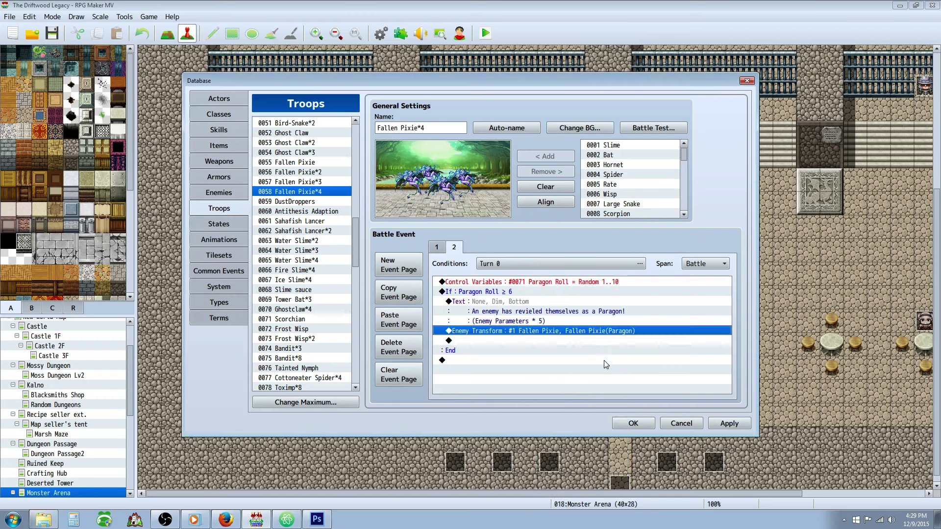
Step: Accept the database changes and save the project
click(633, 424)
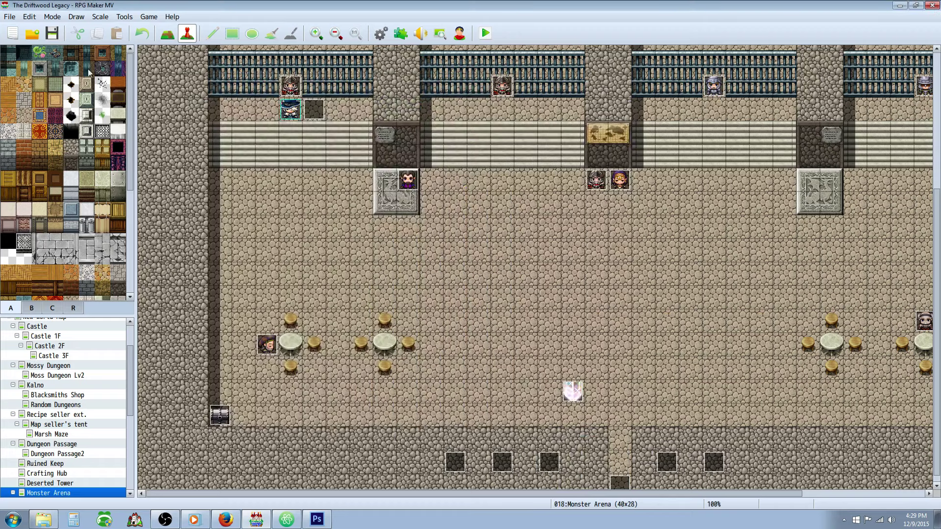
click(51, 34)
click(51, 34)
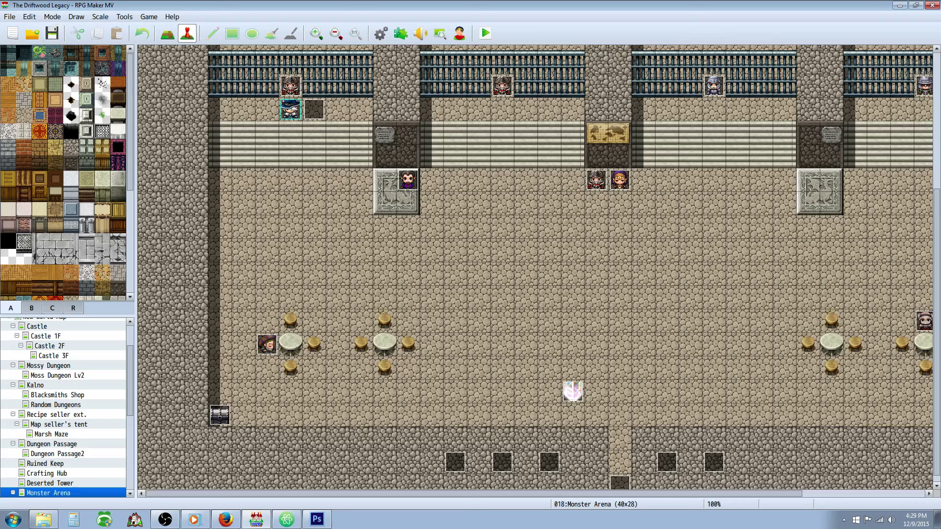